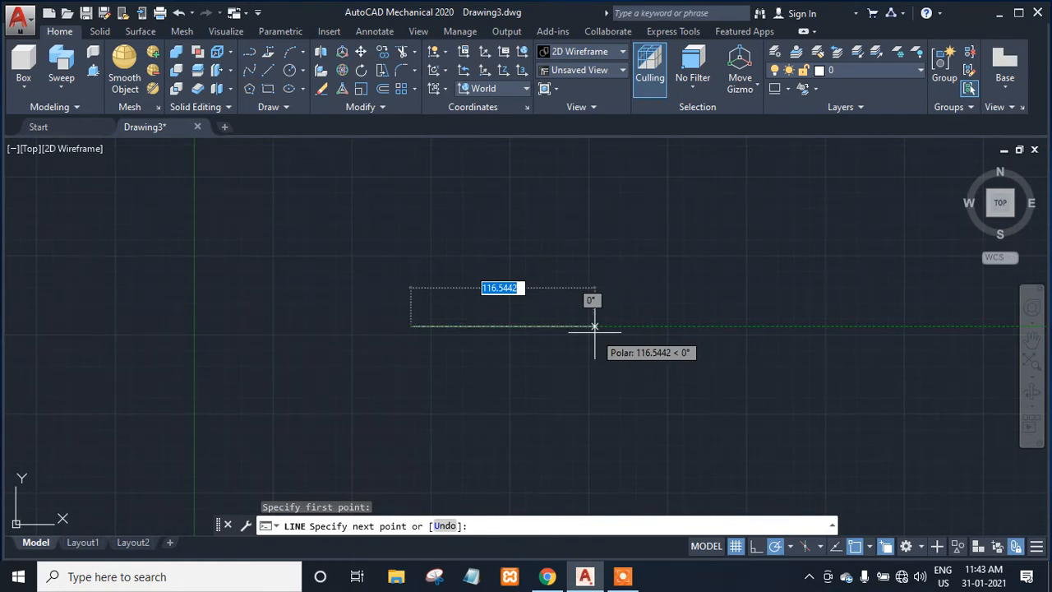
# - Draw a horizontal line 10 units long to the right of the chosen start point
pyautogui.write('1')
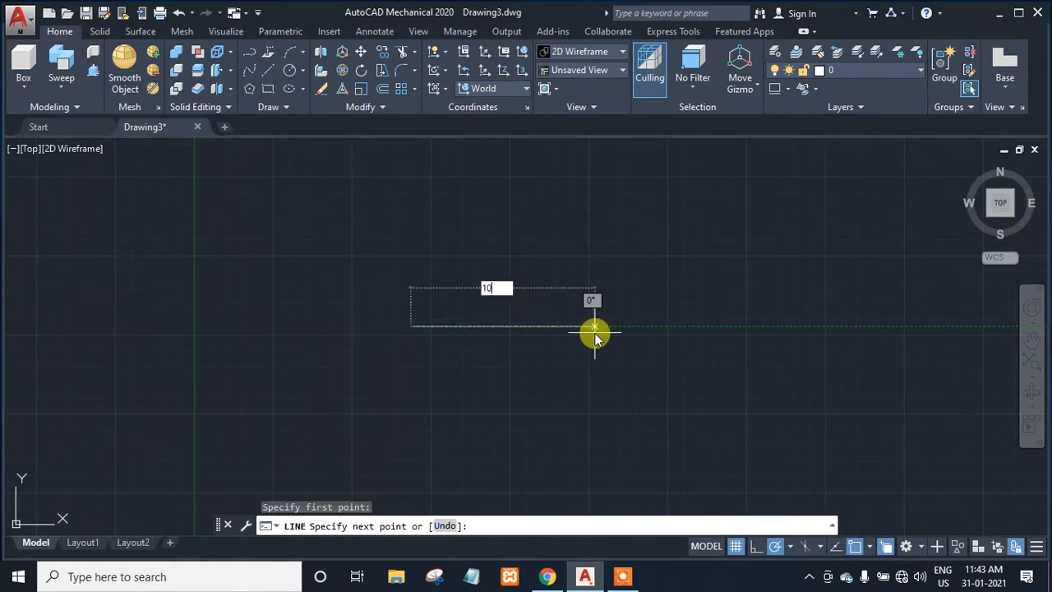
pyautogui.write('0')
pyautogui.press('Return')
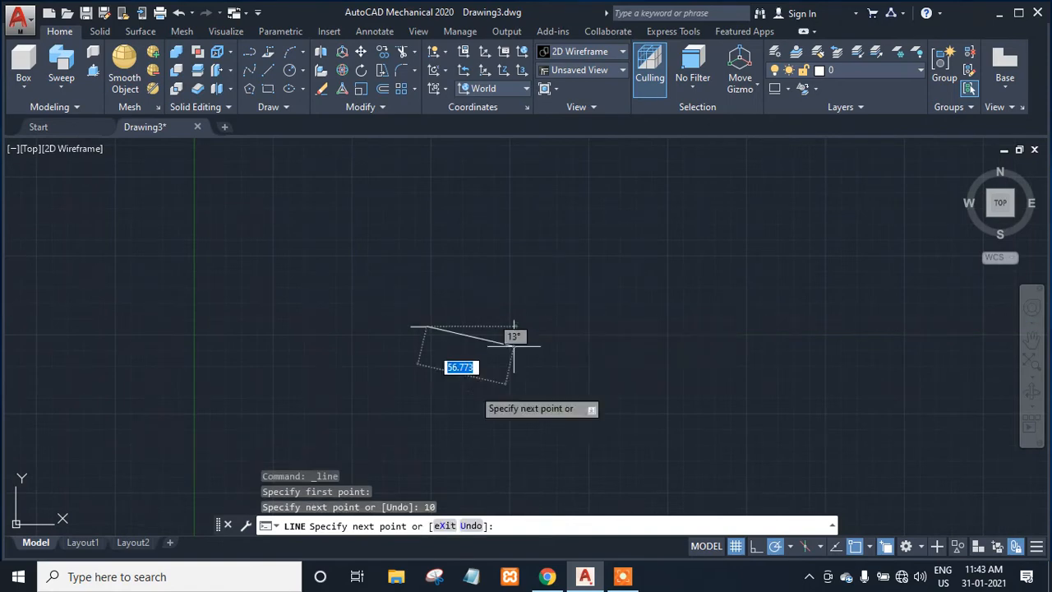
pyautogui.press('Escape')
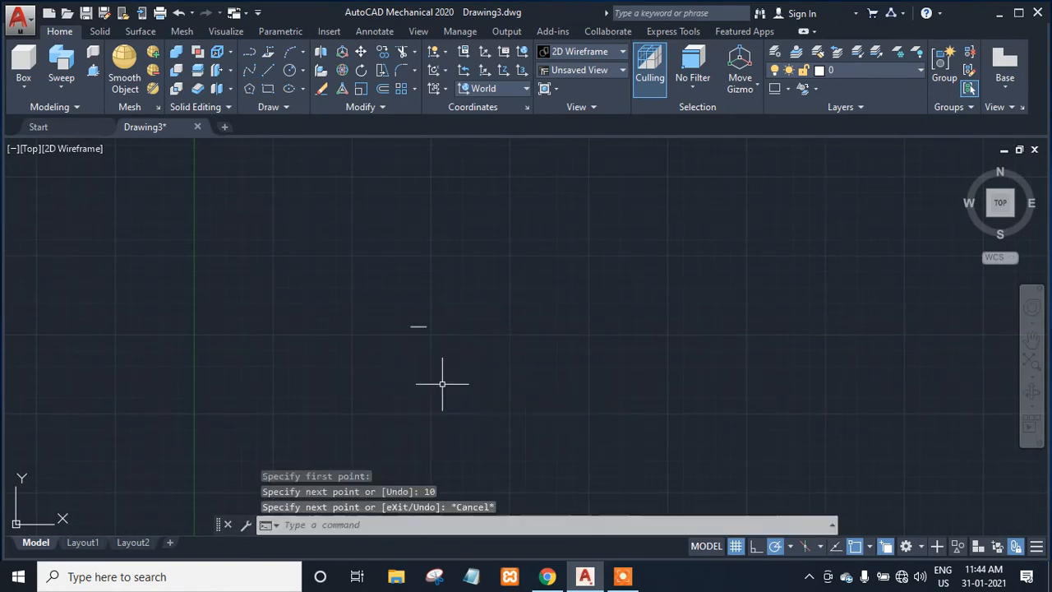
# - Draw a 13-unit line slanting up and outward from the left end of the horizontal line
pyautogui.middleClick(455, 345)
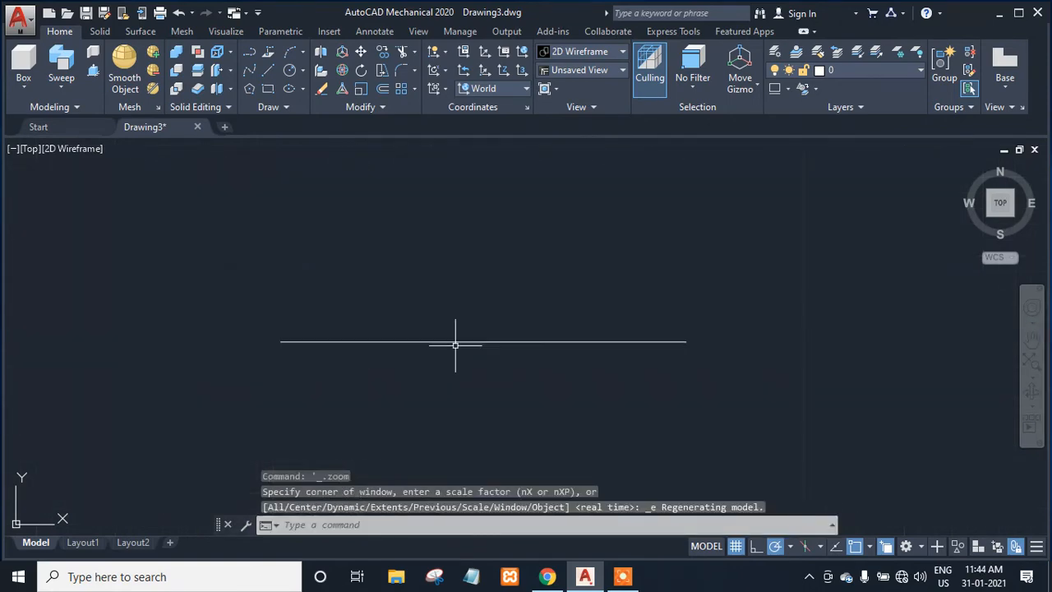
pyautogui.moveTo(455, 345); pyautogui.dragTo(461, 424, button='middle')
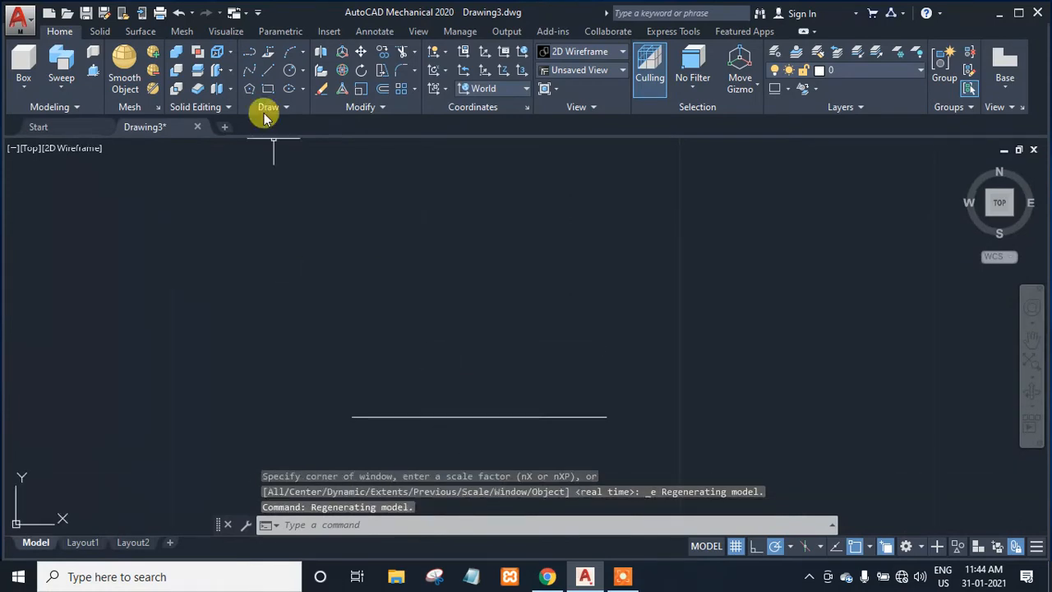
pyautogui.click(268, 69)
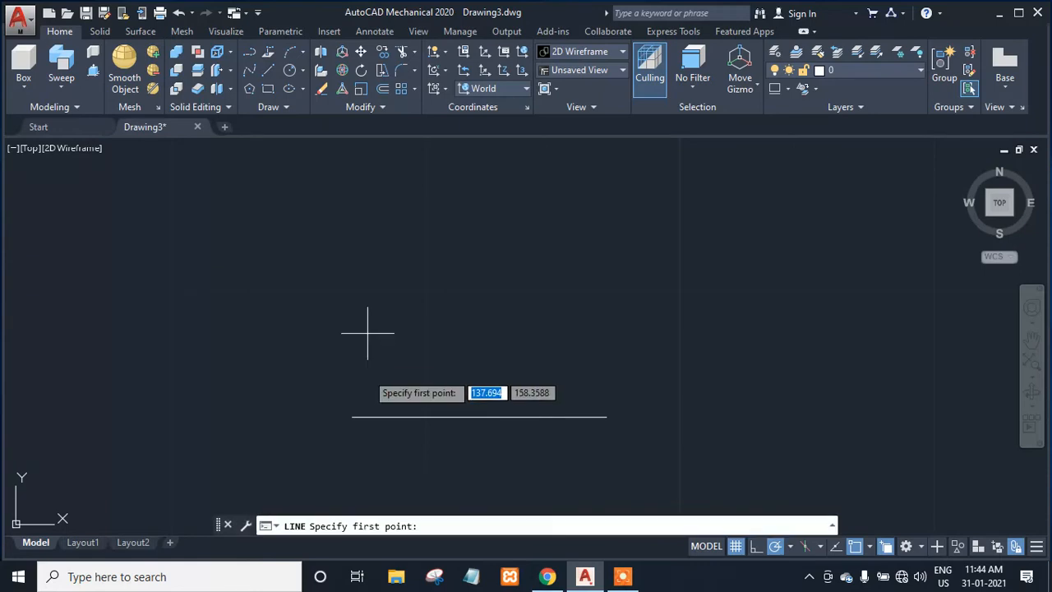
pyautogui.click(352, 417)
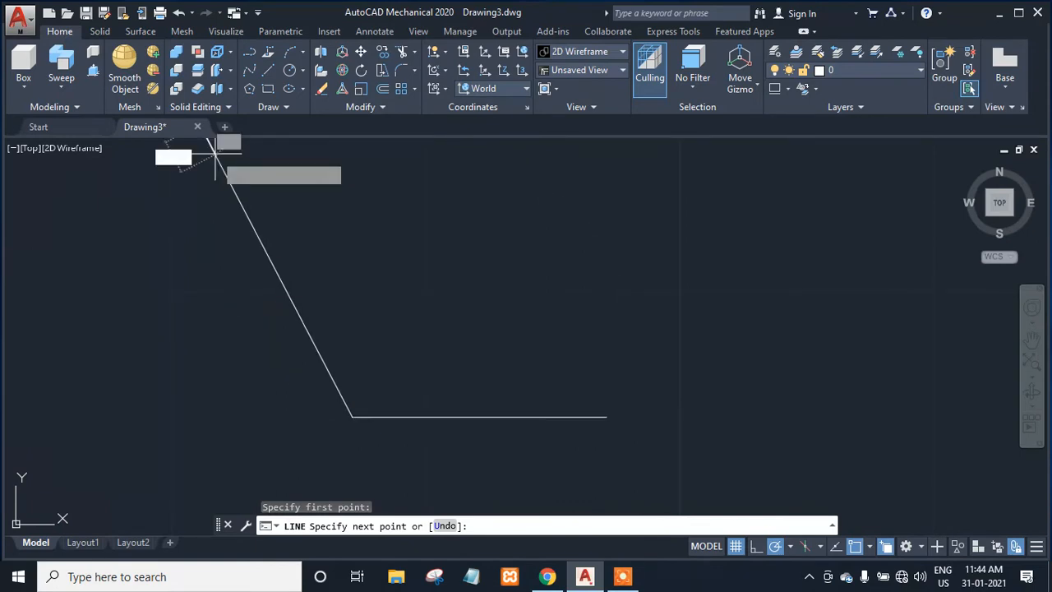
pyautogui.press('Return')
pyautogui.scroll(-3, 404, 300)
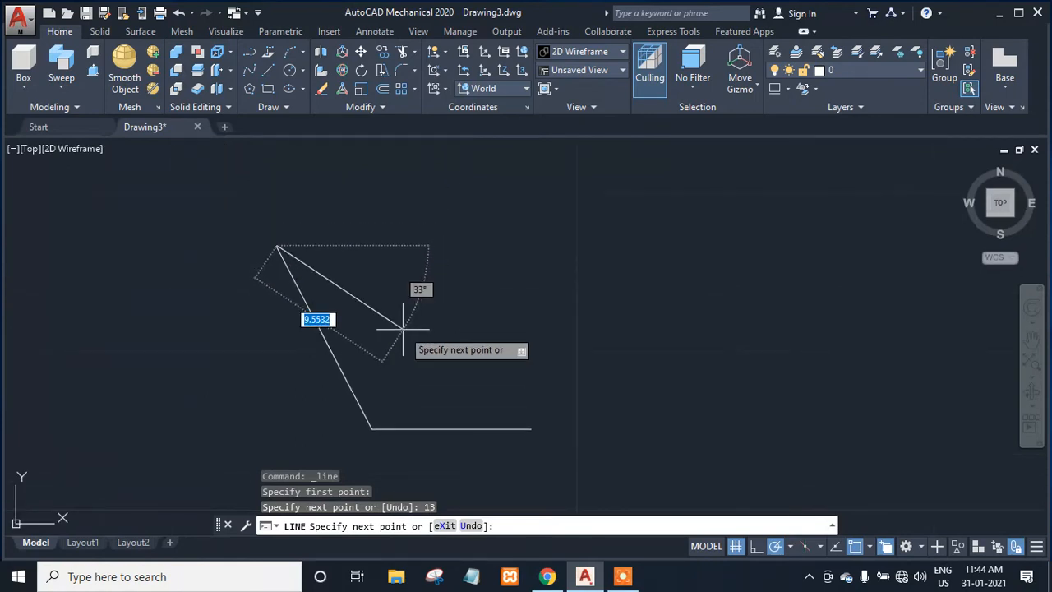
pyautogui.press('Escape')
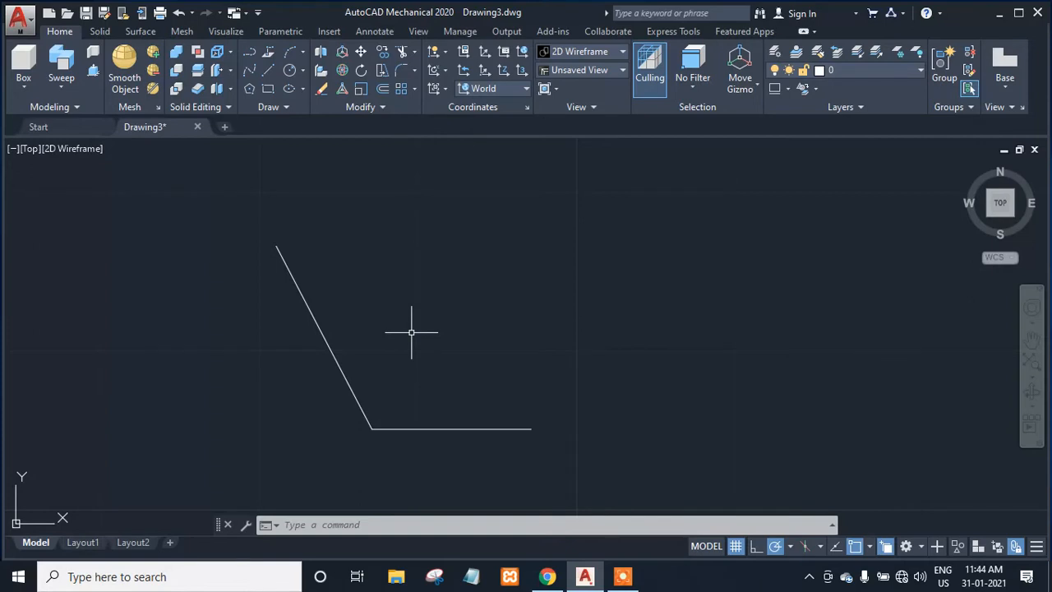
# - Join the slanted line and the horizontal line into a single polyline
pyautogui.click(328, 338)
pyautogui.click(426, 429)
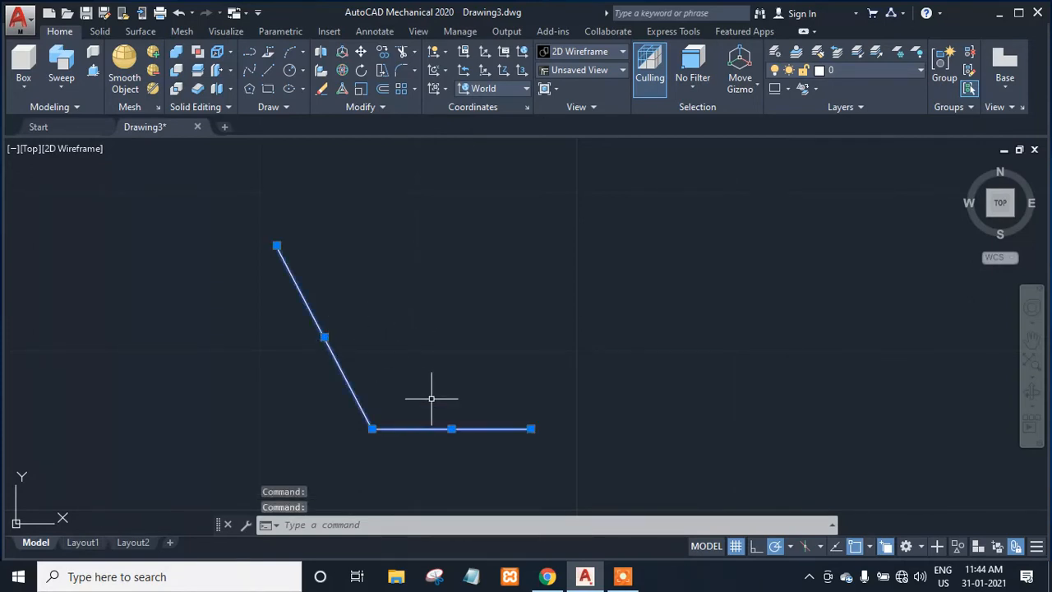
pyautogui.write('j')
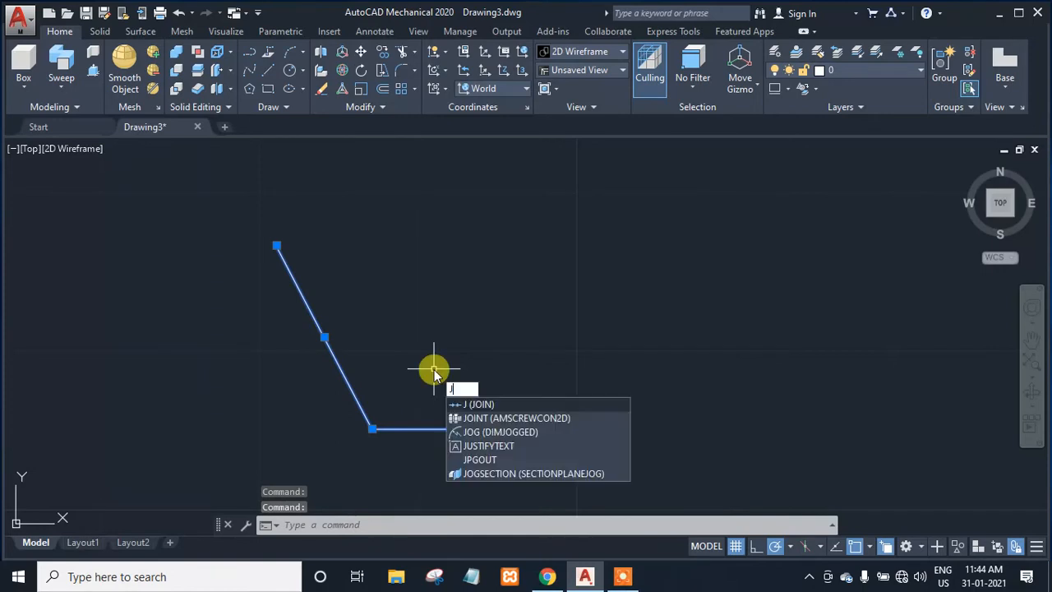
pyautogui.press('Return')
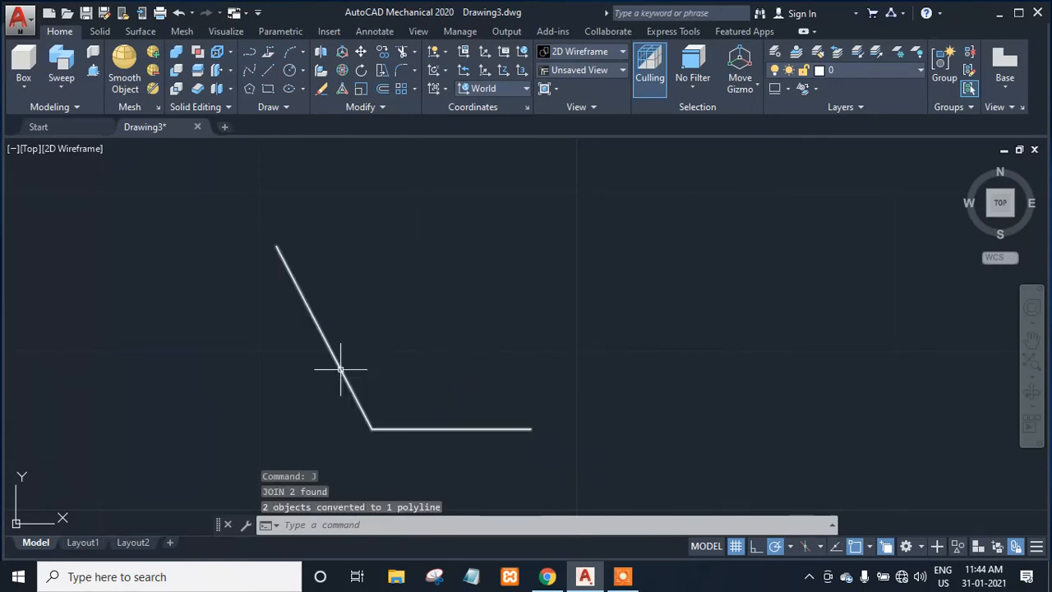
# - Offset the bent polyline by 3 units towards its inner, upper-right side
pyautogui.click(382, 89)
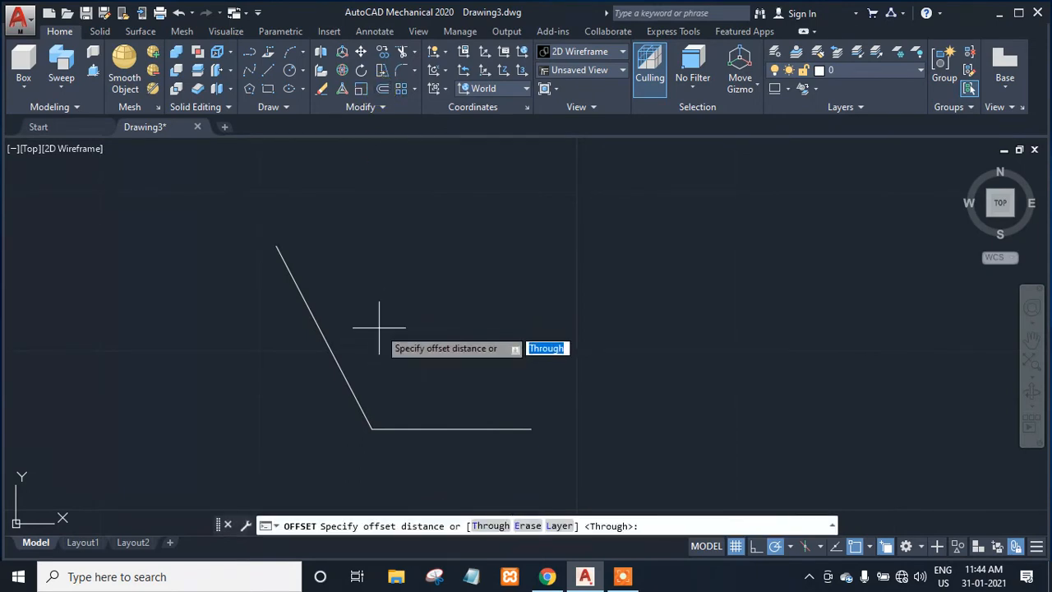
pyautogui.write('3')
pyautogui.press('Return')
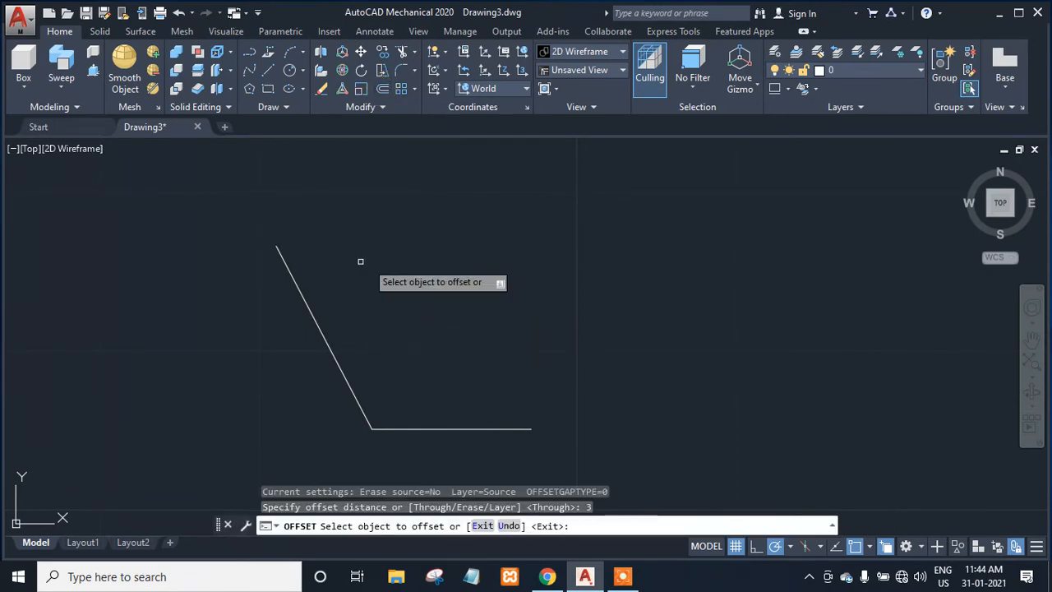
pyautogui.click(302, 307)
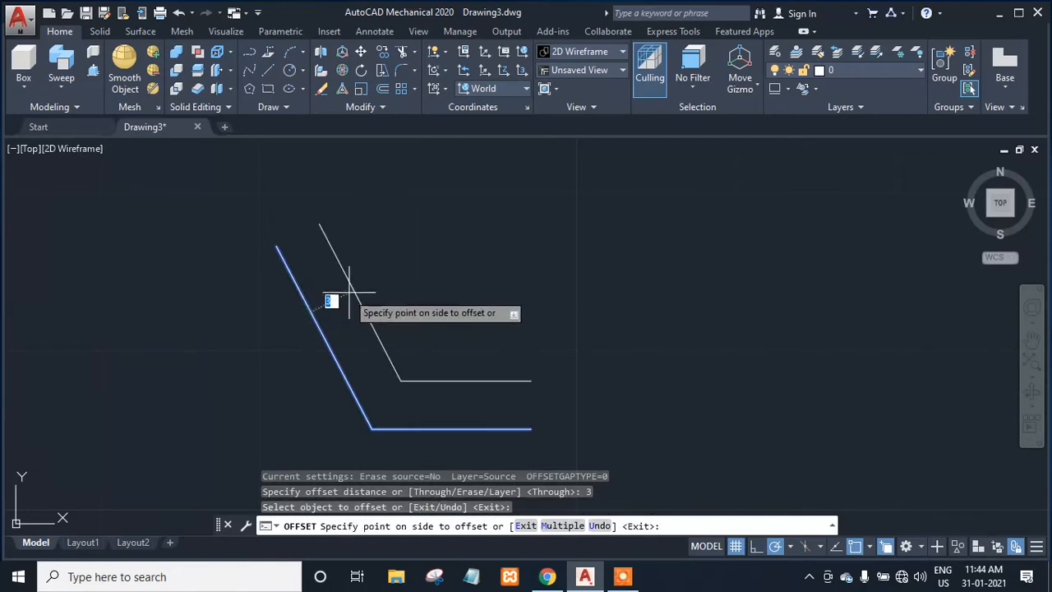
pyautogui.click(348, 292)
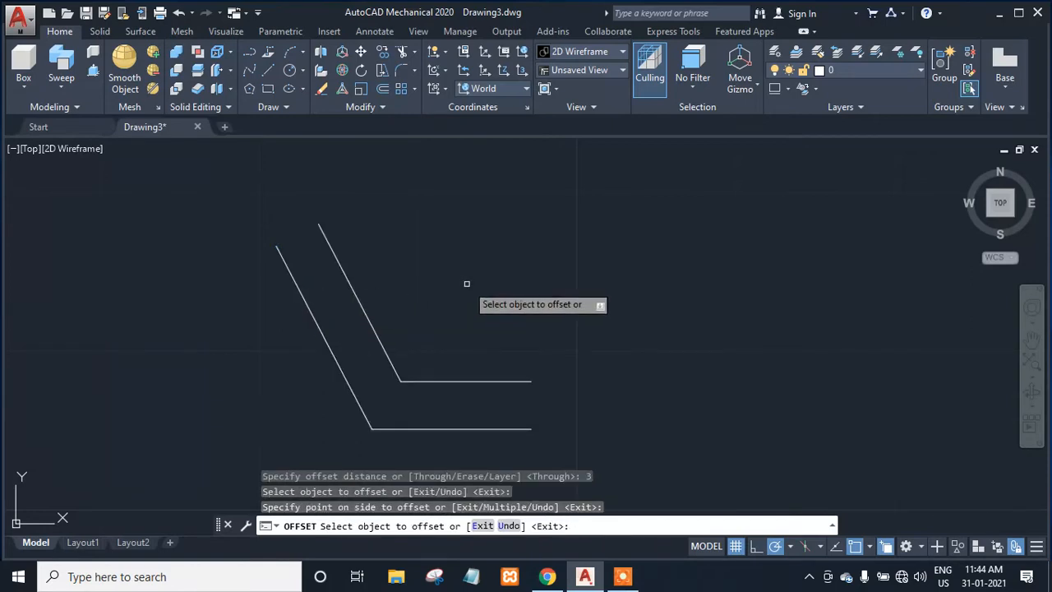
pyautogui.press('Escape')
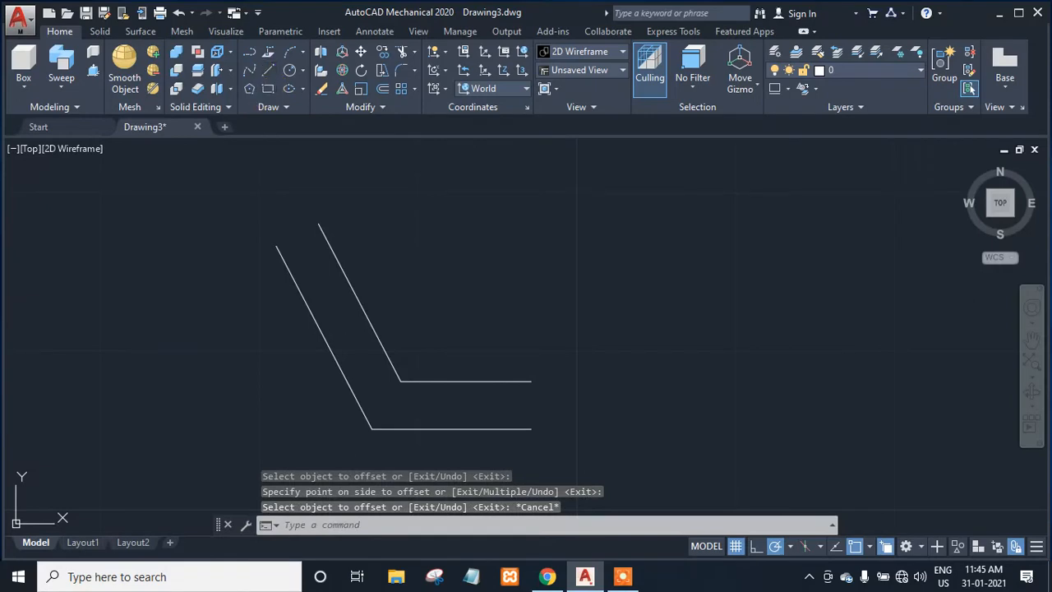
# - Close the upper slanted end and the right end of the profile with lines between the two polylines' endpoints
pyautogui.click(249, 51)
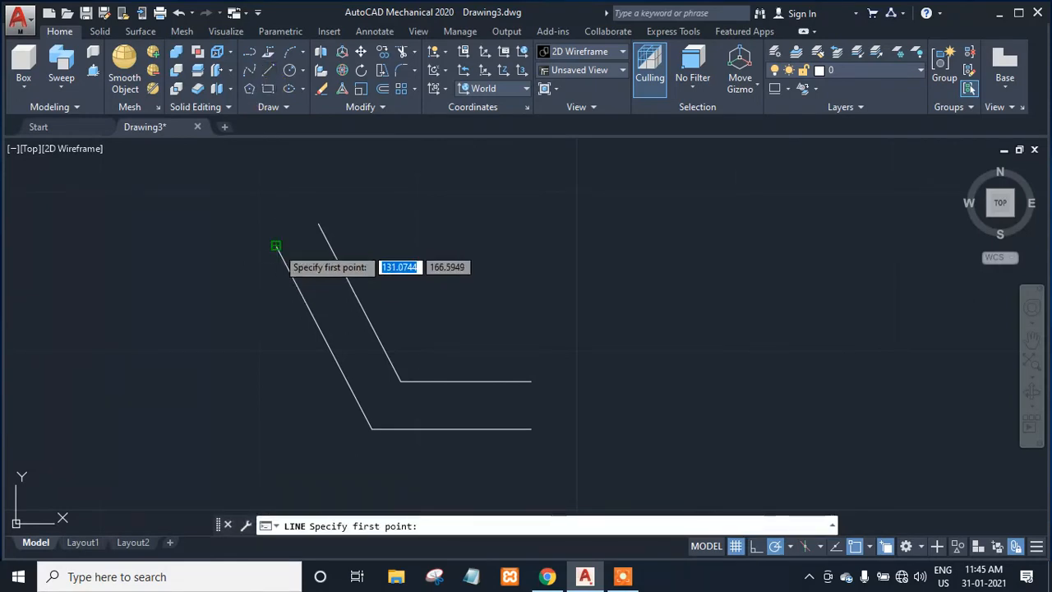
pyautogui.click(276, 246)
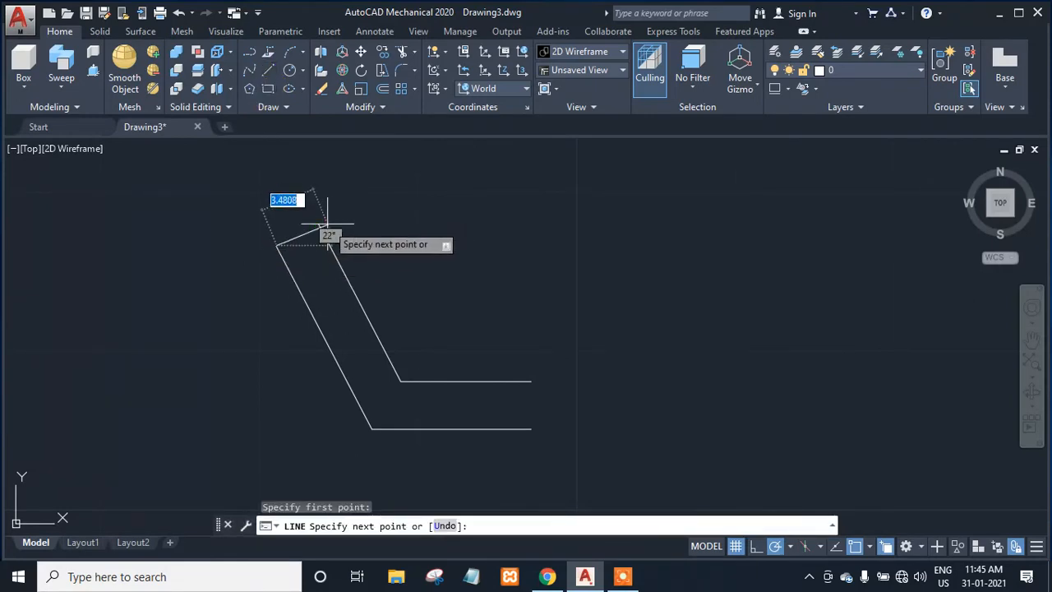
pyautogui.click(319, 223)
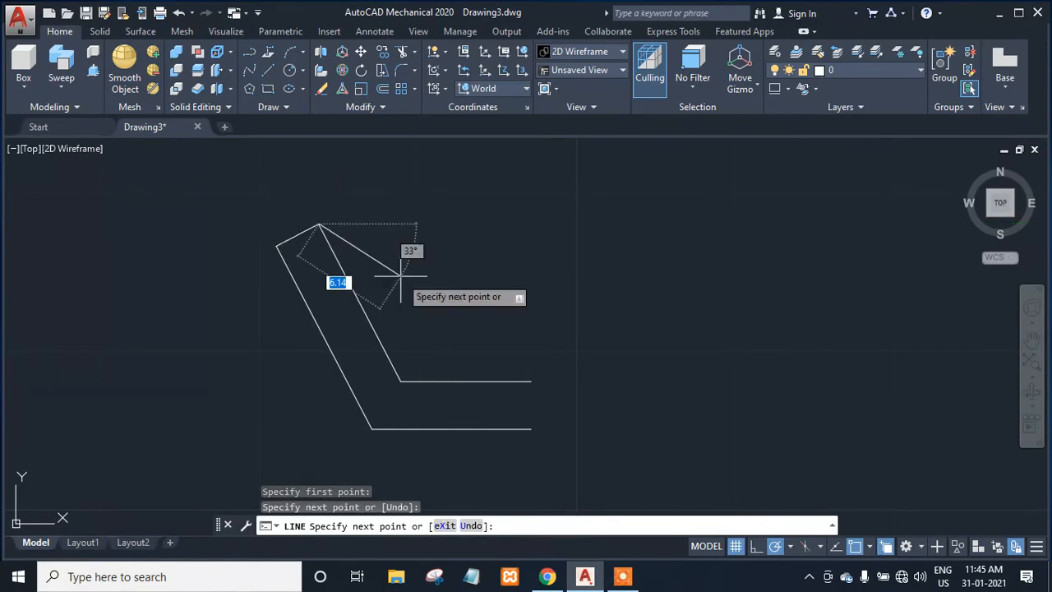
pyautogui.press('Escape')
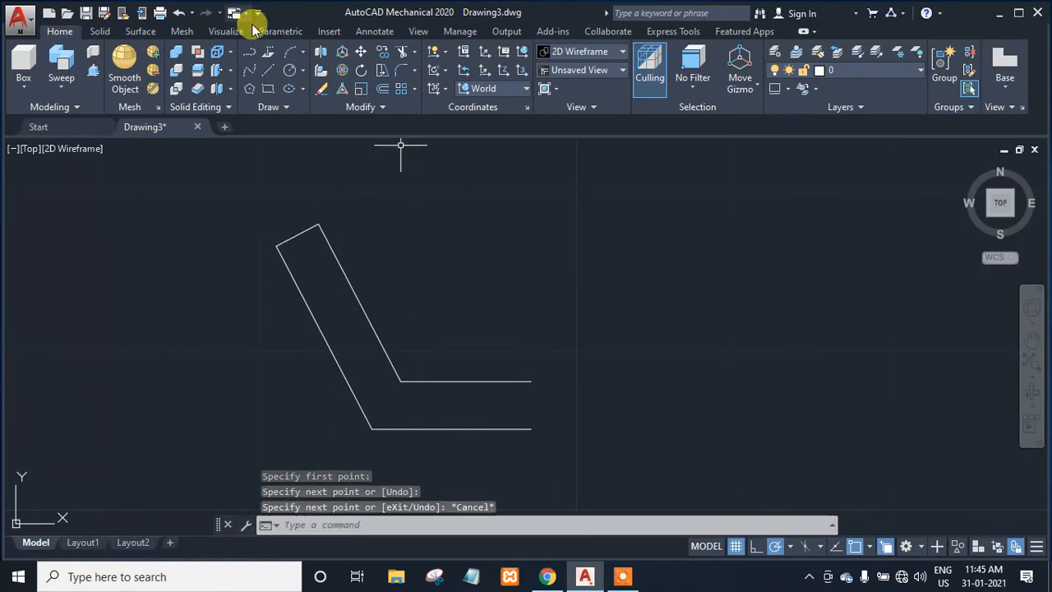
pyautogui.click(271, 69)
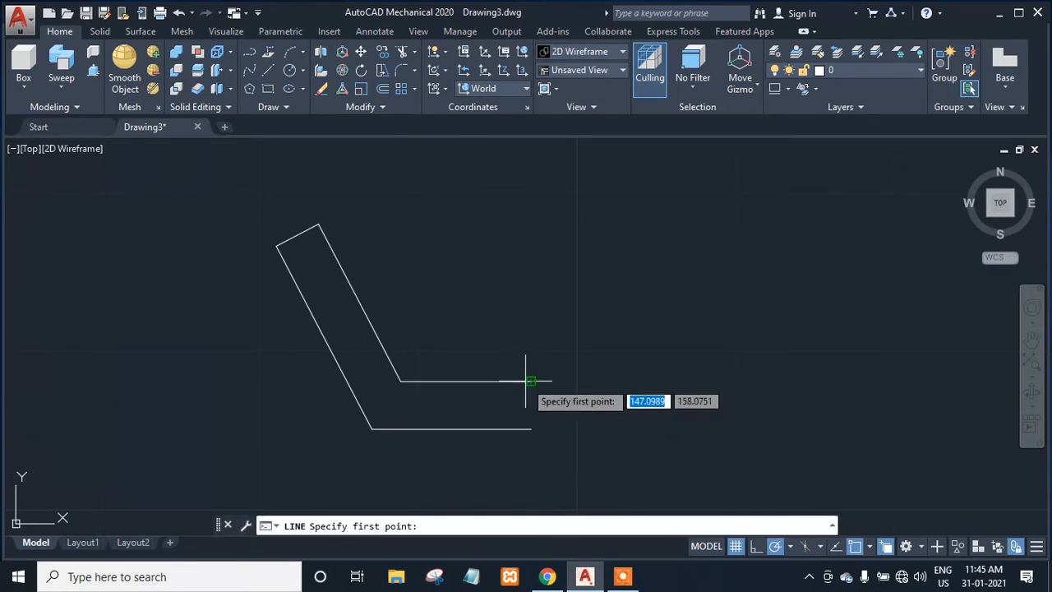
pyautogui.click(527, 380)
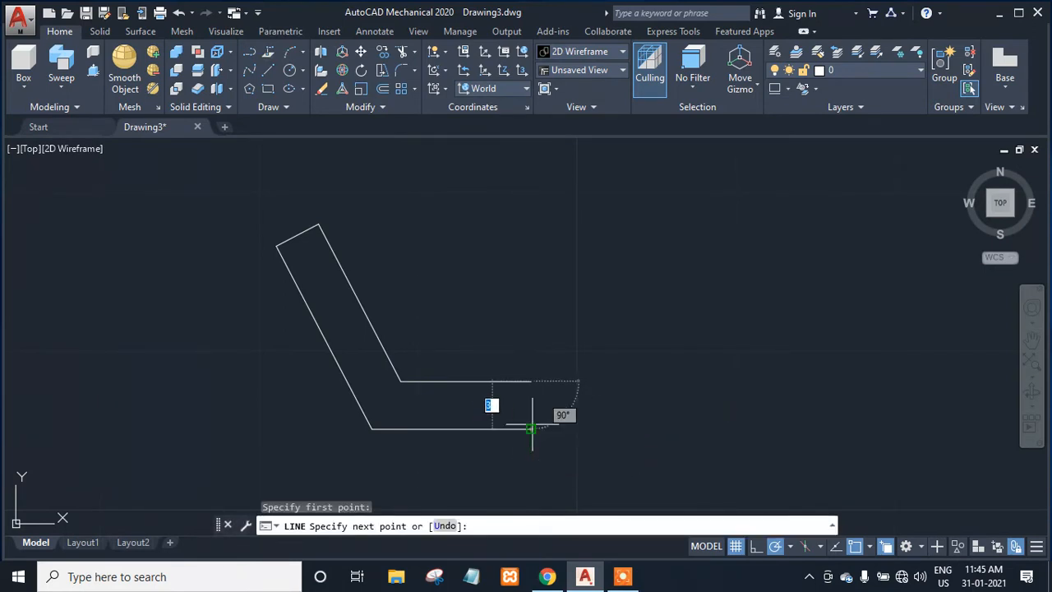
pyautogui.click(531, 428)
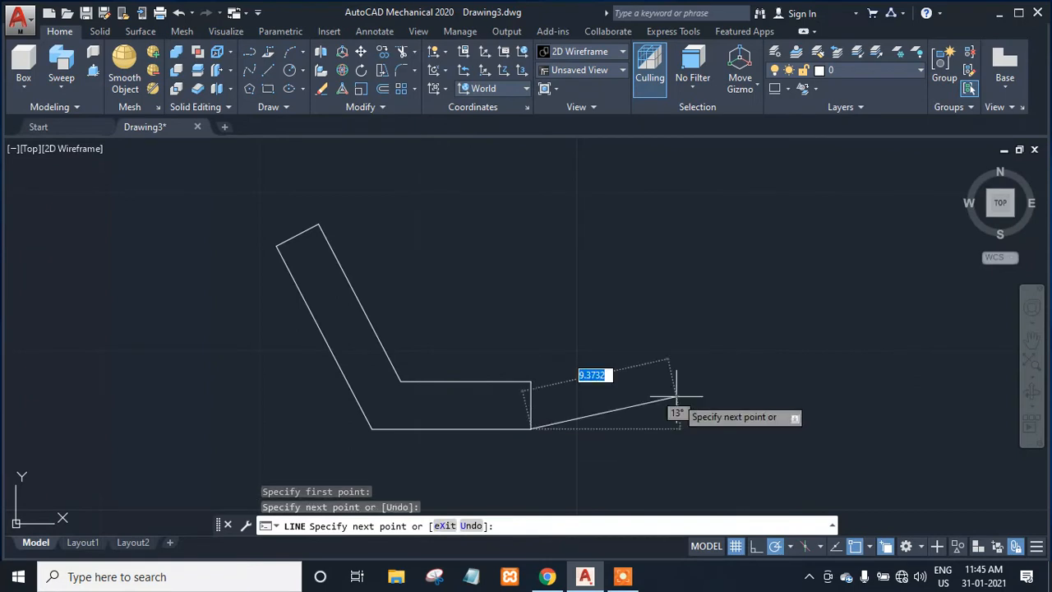
pyautogui.press('Escape')
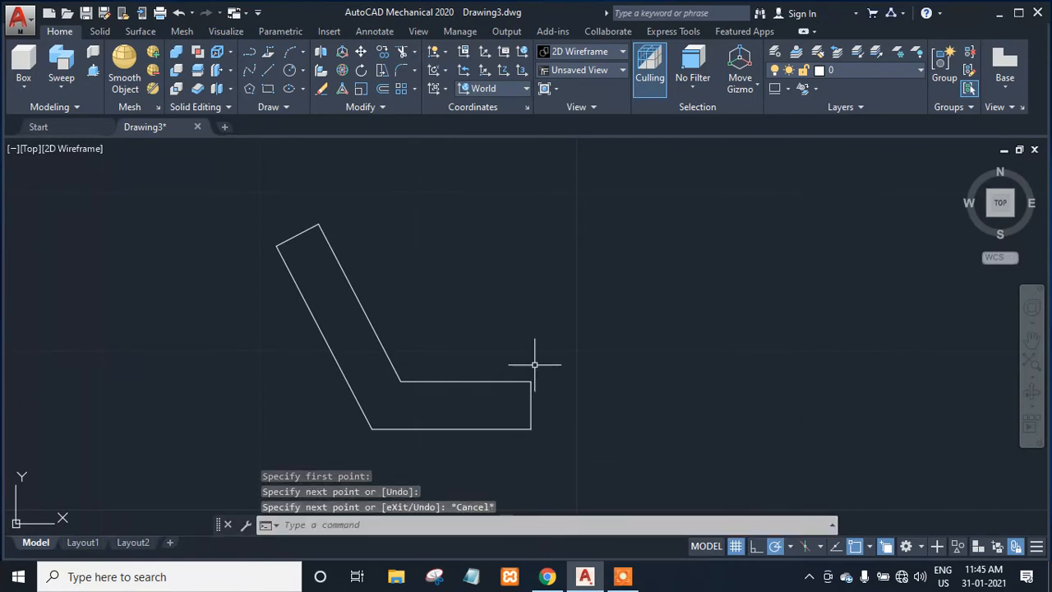
# - Draw a rectangle across the profile's horizontal leg, from just above its inner corner to well below the leg, near its right end
pyautogui.scroll(-2, 413, 290)
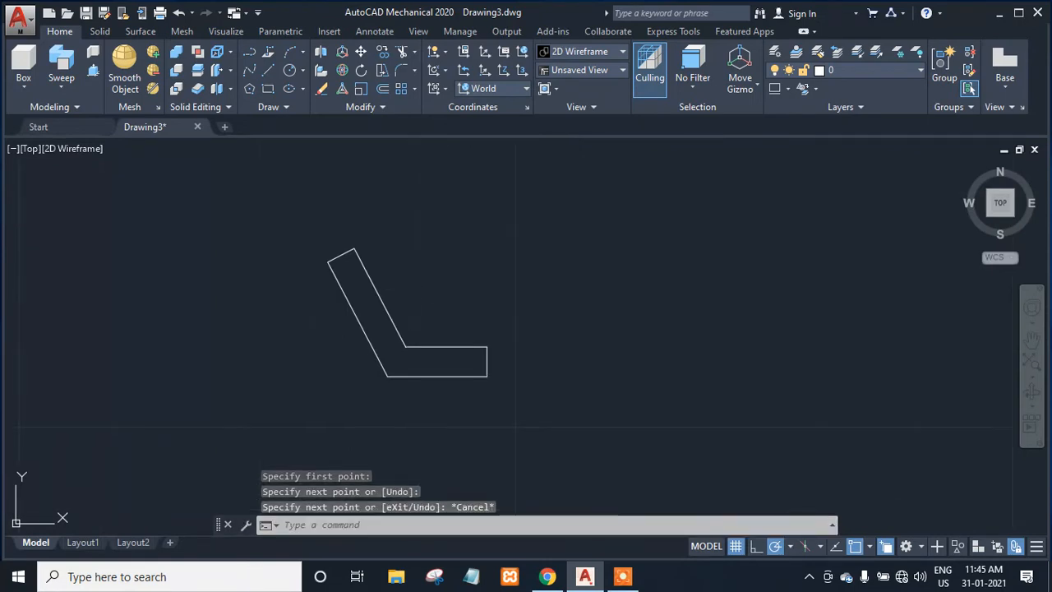
pyautogui.moveTo(416, 289); pyautogui.dragTo(385, 254, button='middle')
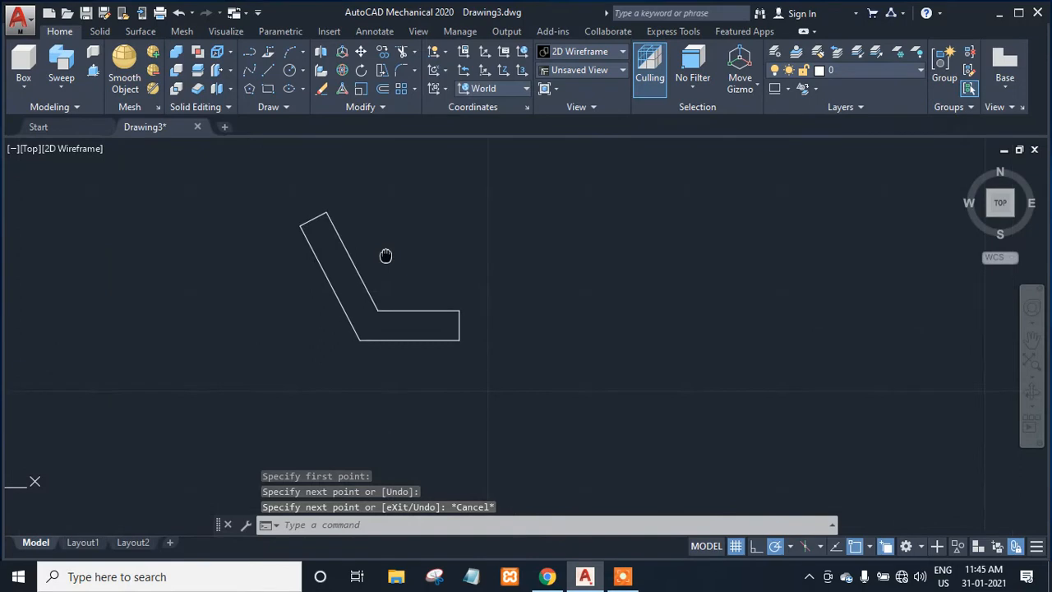
pyautogui.click(267, 88)
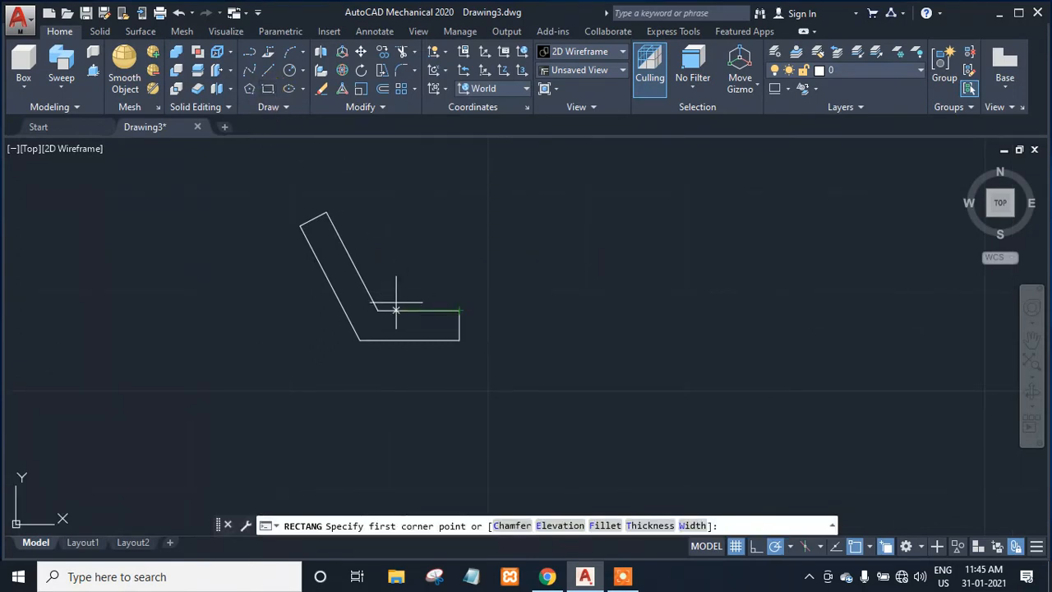
pyautogui.scroll(2, 382, 301)
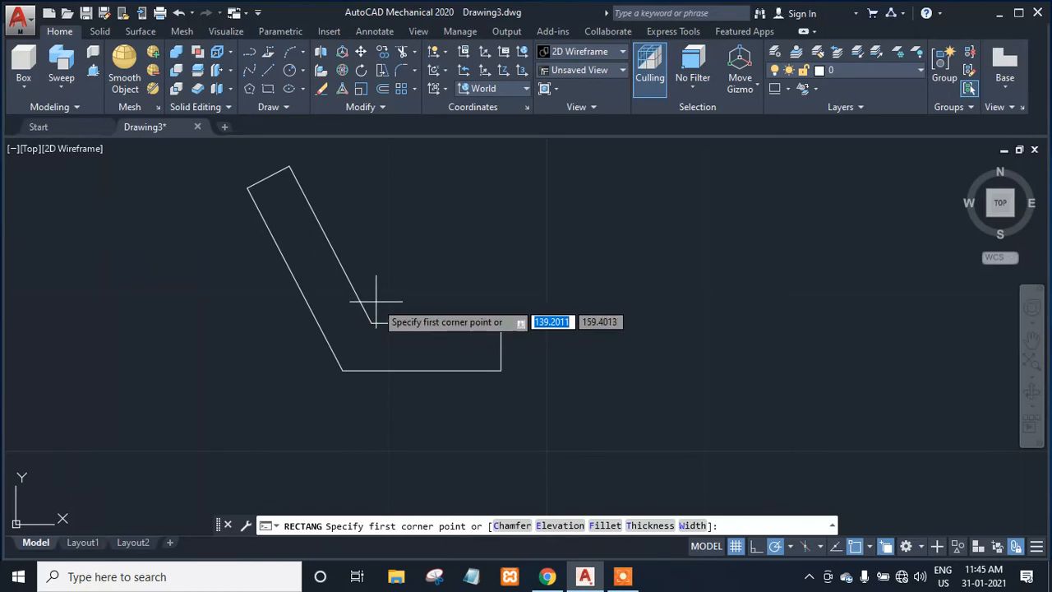
pyautogui.click(376, 303)
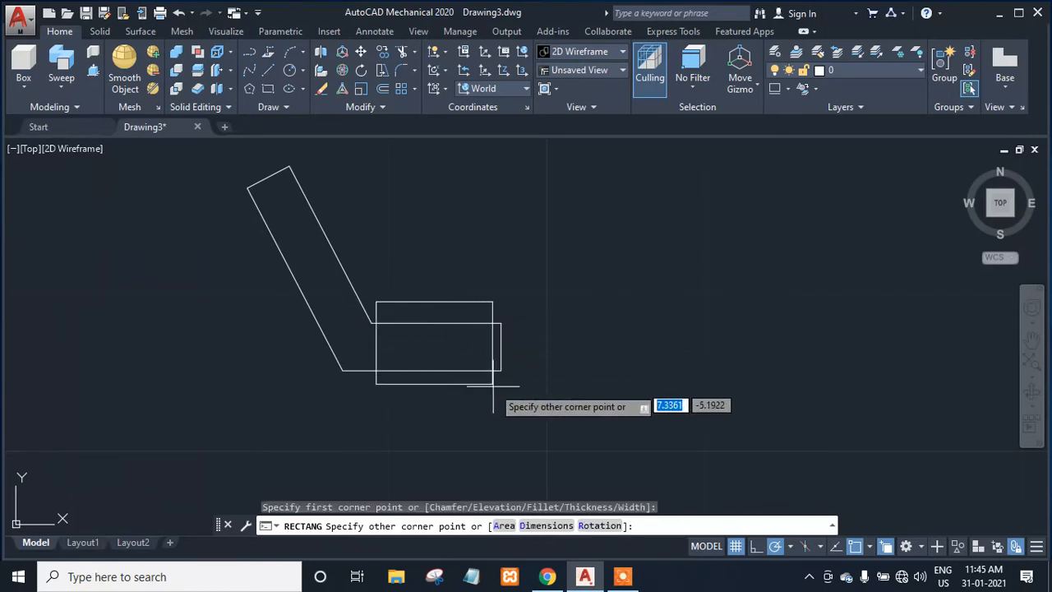
pyautogui.click(497, 453)
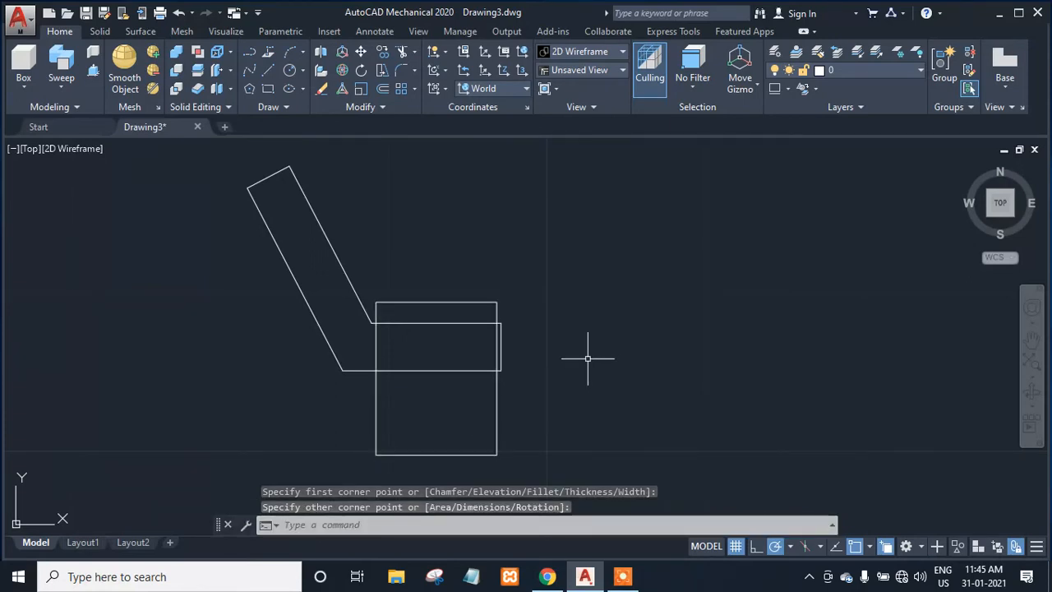
pyautogui.press('Escape')
# - Fillet the outer corner of the profile's upper slanted end with a radius of 1
pyautogui.write('F')
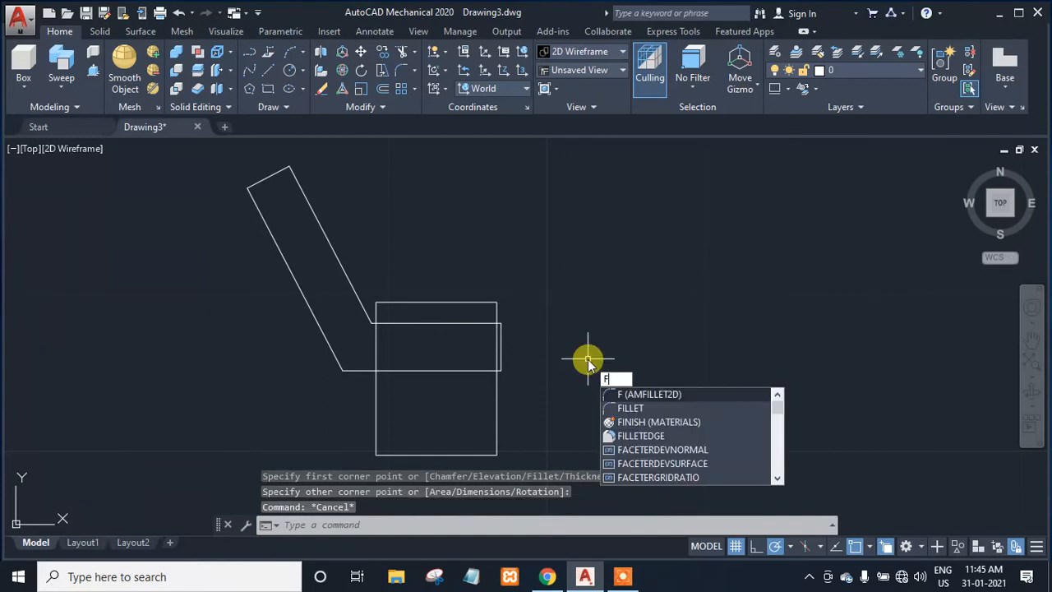
pyautogui.press('Down')
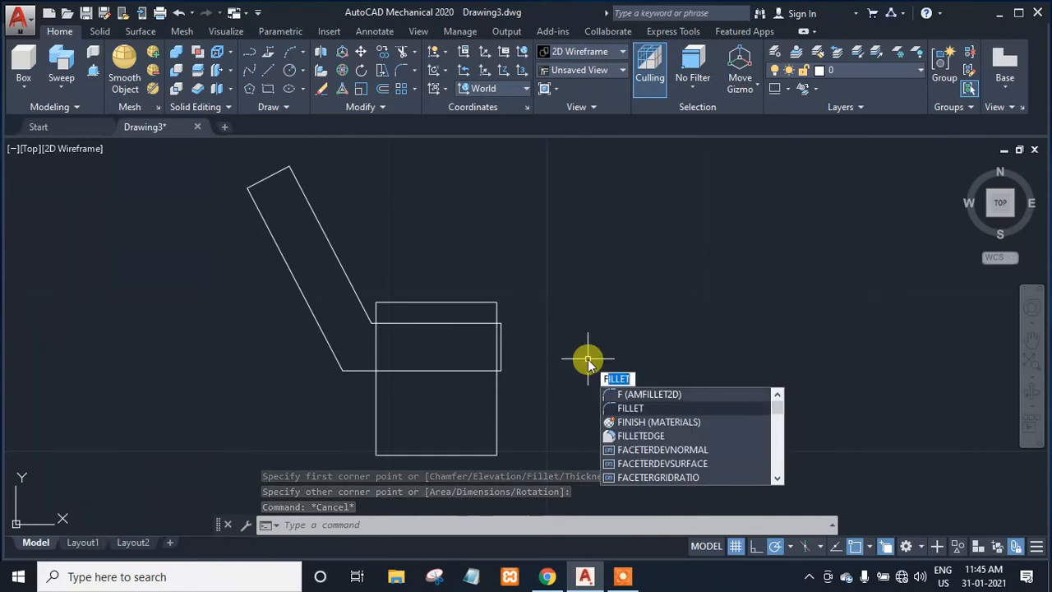
pyautogui.press('Return')
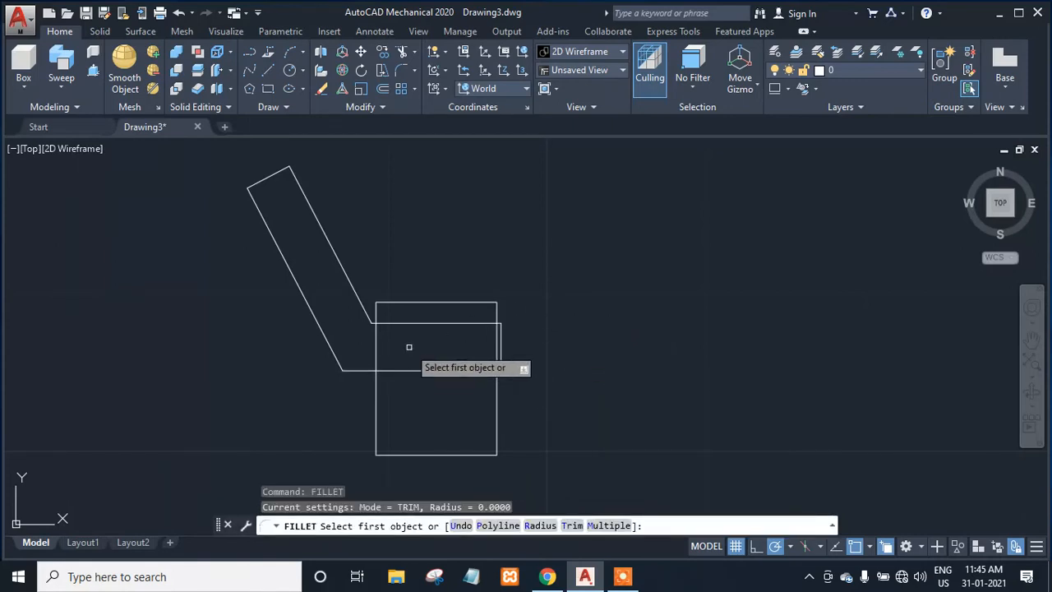
pyautogui.write('r')
pyautogui.press('Return')
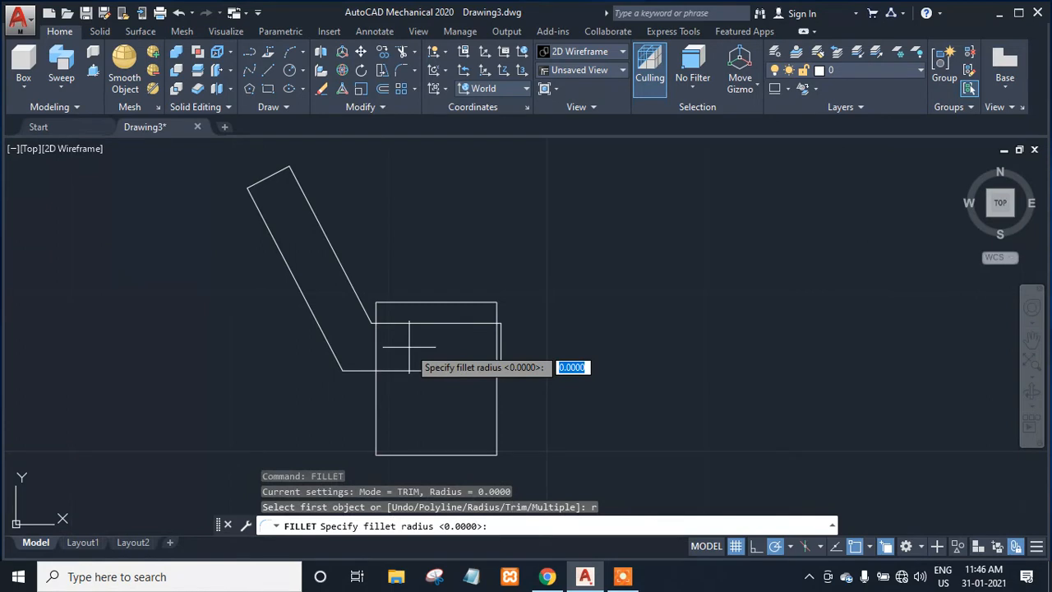
pyautogui.write('1')
pyautogui.press('Return')
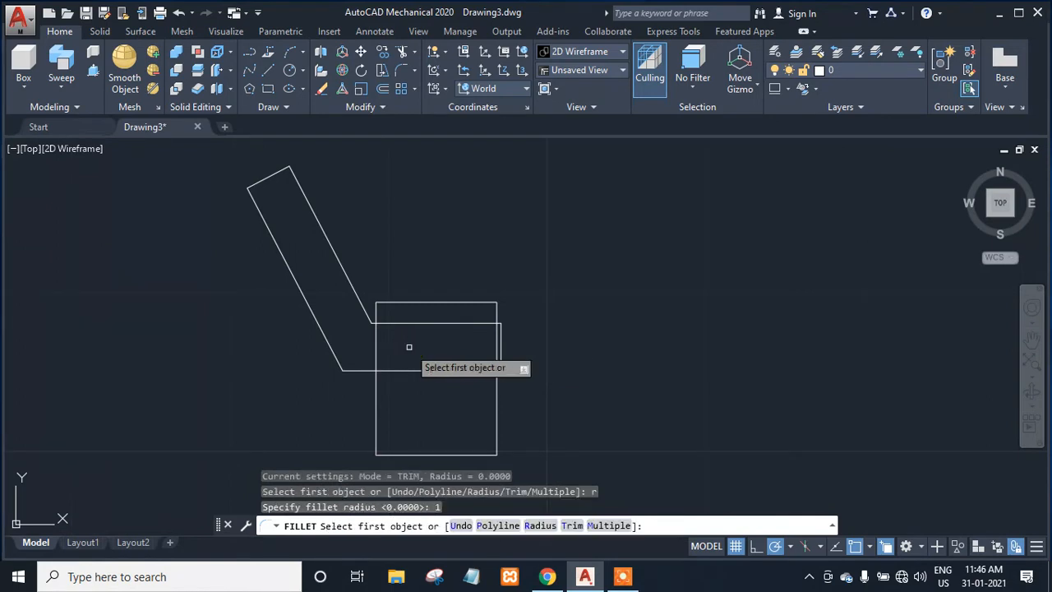
pyautogui.click(253, 201)
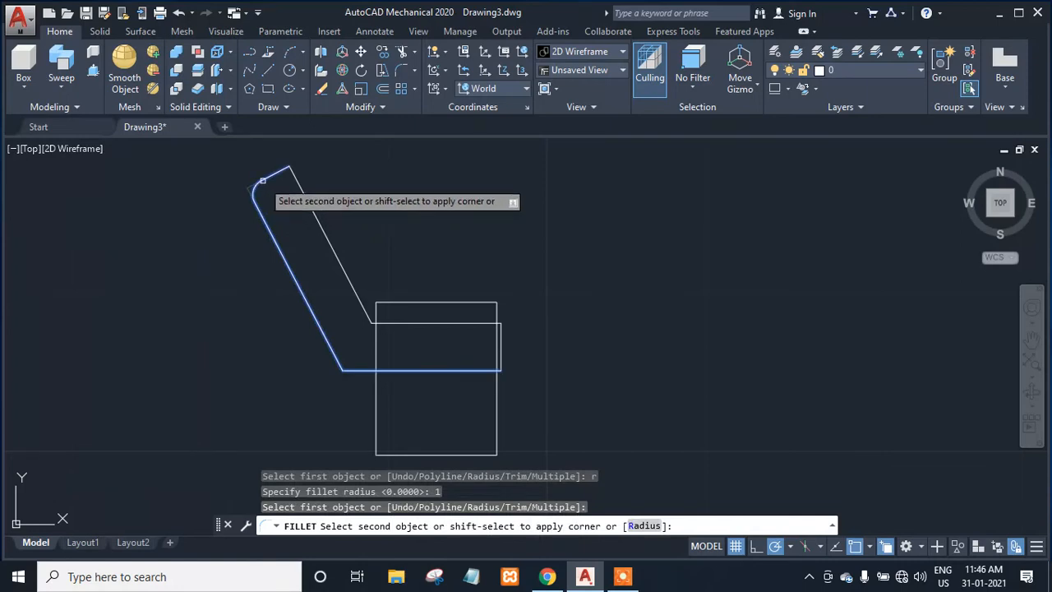
pyautogui.click(262, 179)
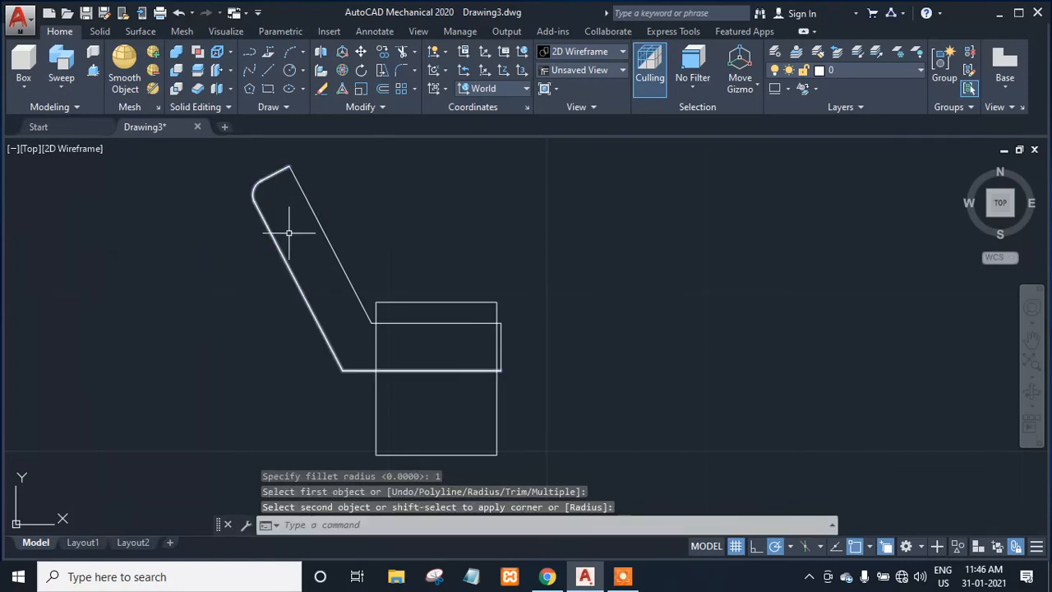
# - Fillet the remaining sharp corner of the profile's upper slanted end with the same radius of 1
pyautogui.write('f')
pyautogui.press('Return')
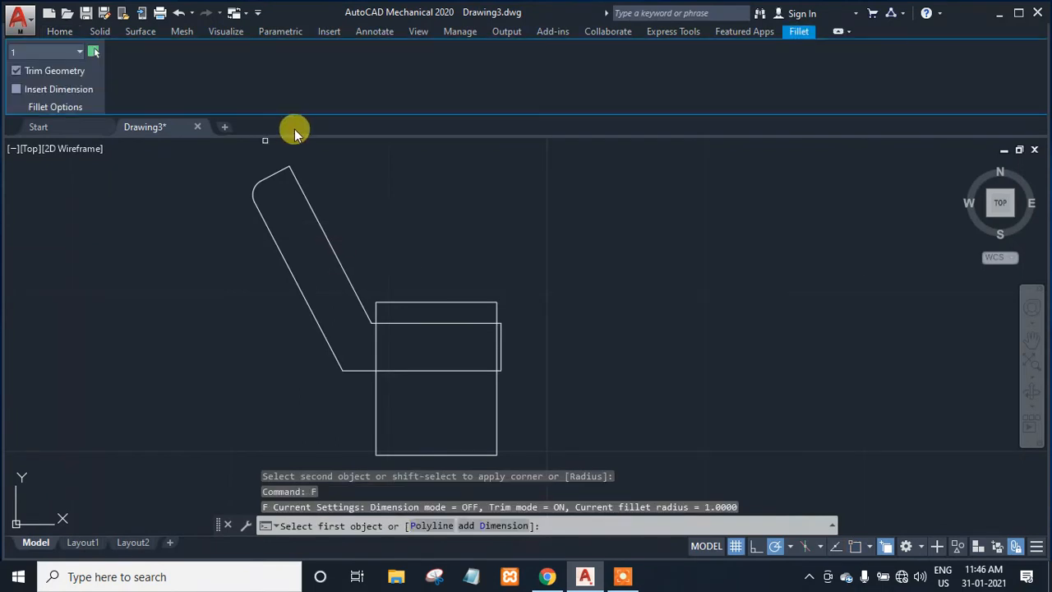
pyautogui.click(272, 174)
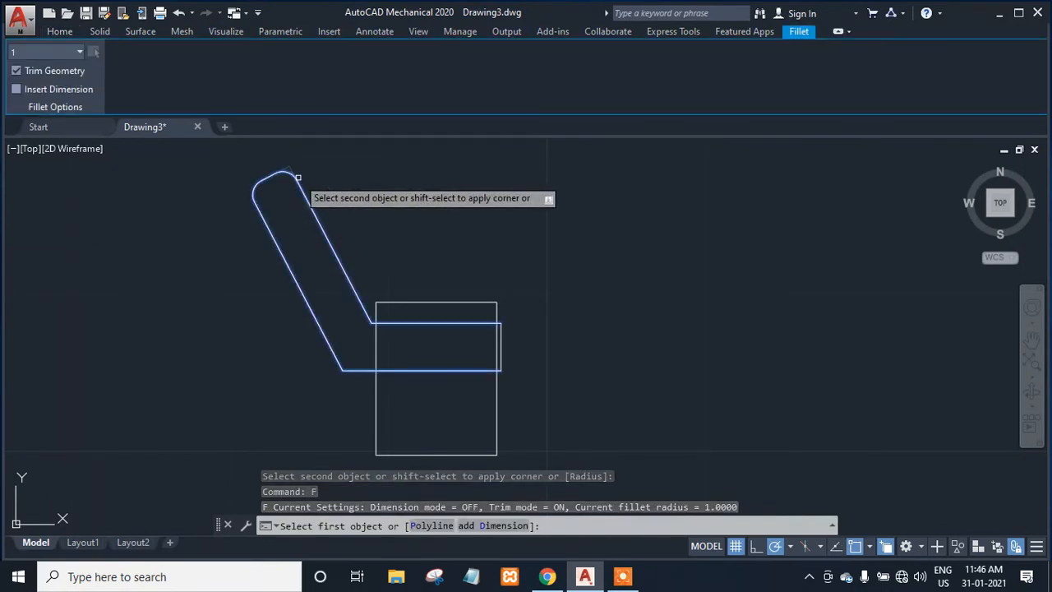
pyautogui.click(298, 176)
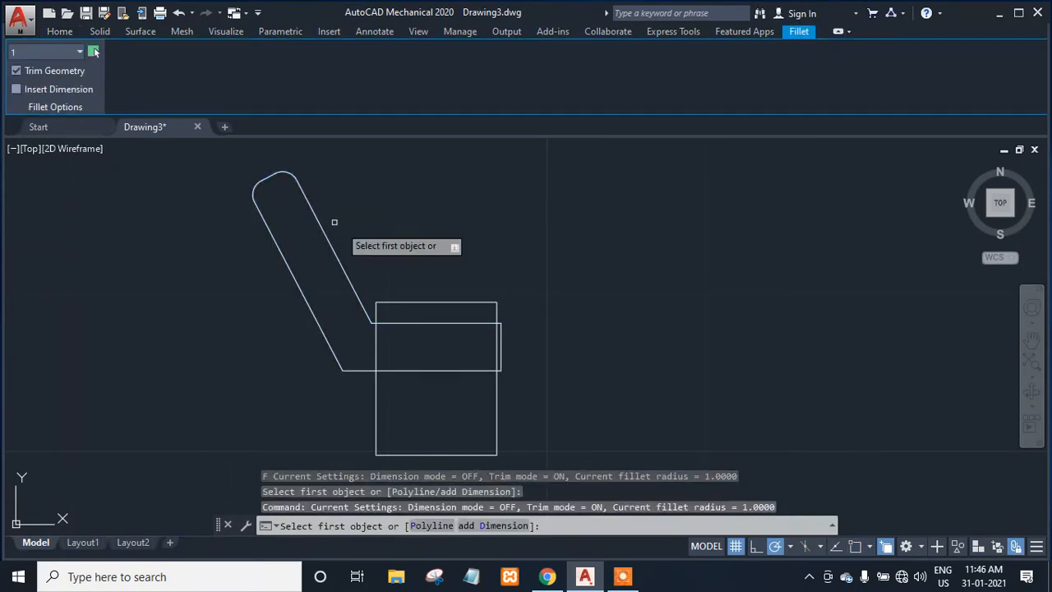
# - Fillet the inner and outer corners of the profile's bend with radius 1
pyautogui.click(359, 299)
pyautogui.click(388, 323)
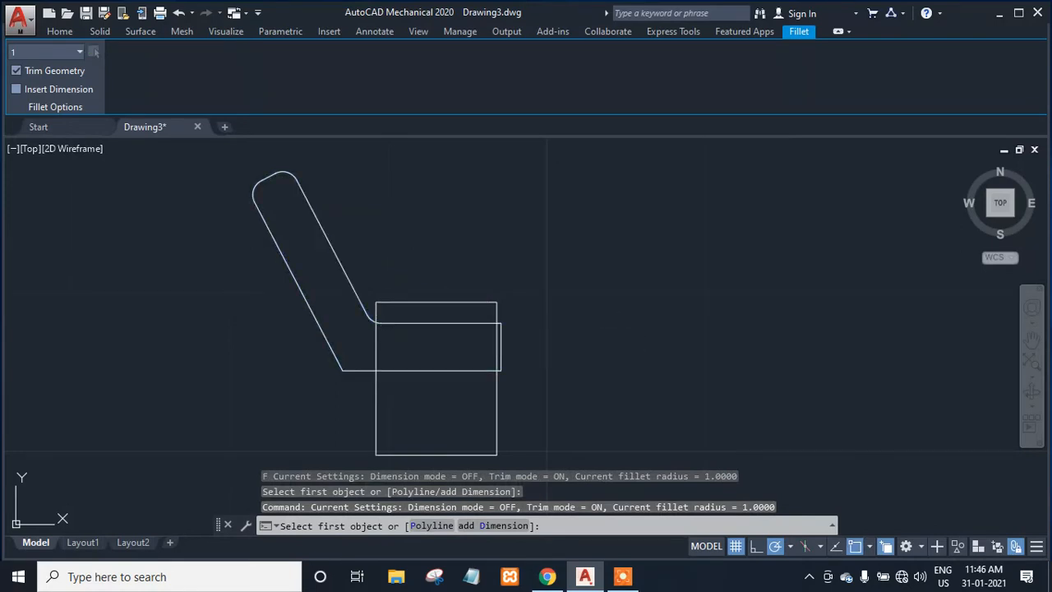
pyautogui.press('space')
pyautogui.click(333, 355)
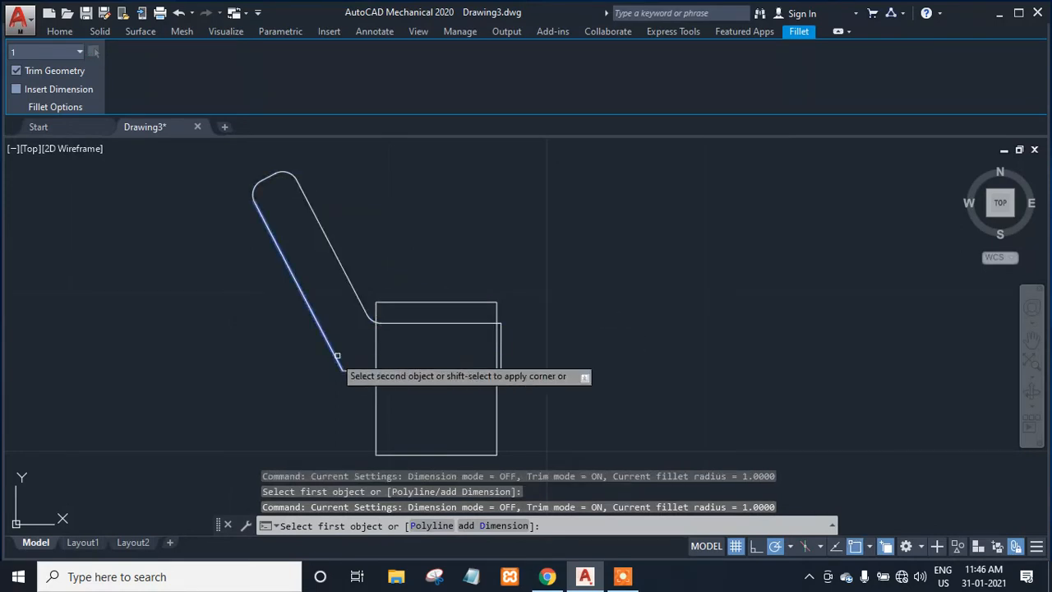
pyautogui.click(355, 369)
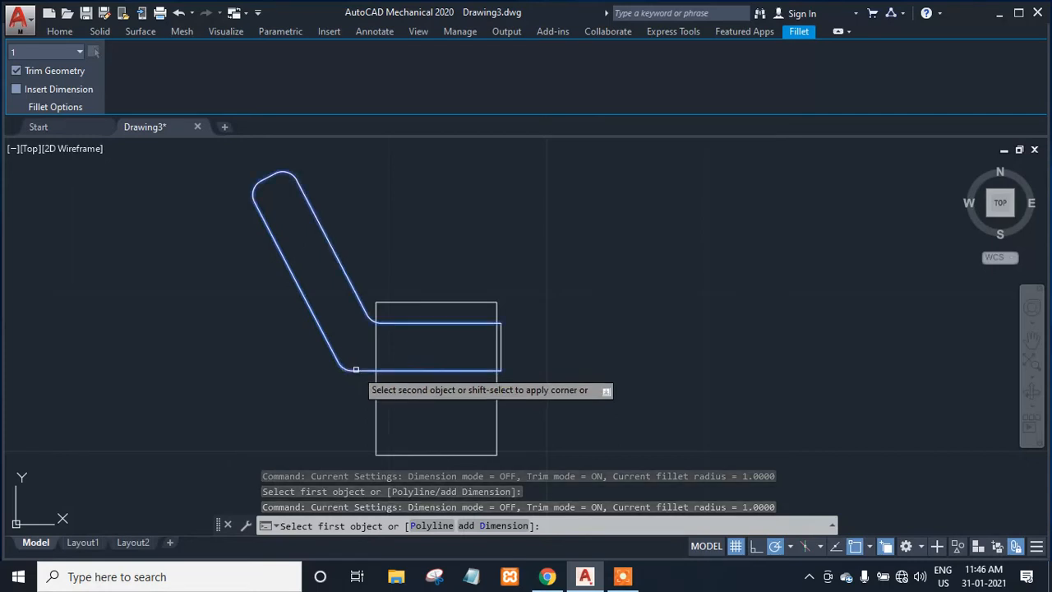
pyautogui.press('space')
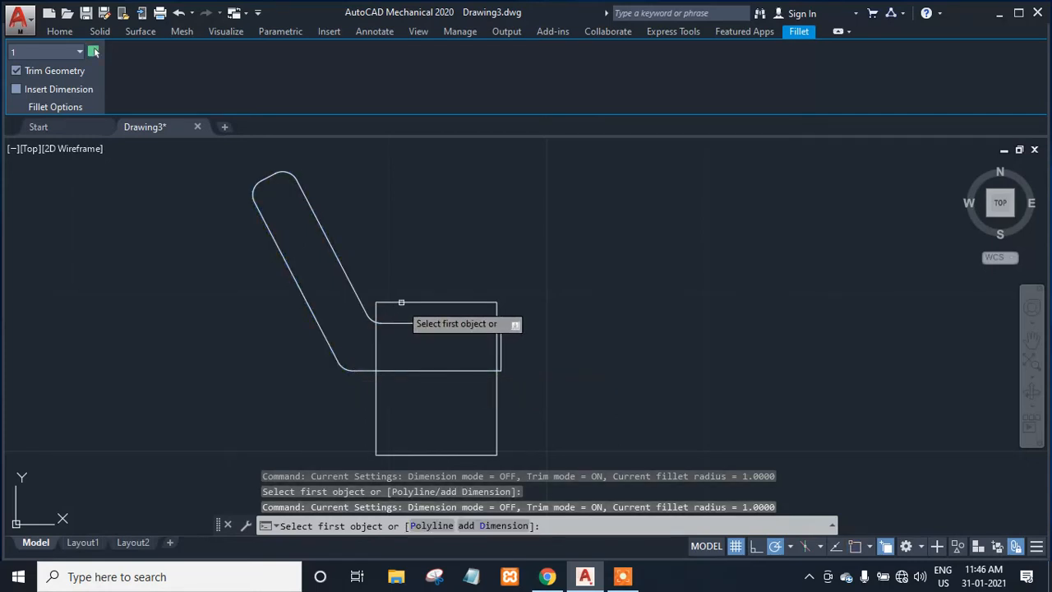
# - Fillet all four corners of the rectangle with radius 1
pyautogui.click(398, 304)
pyautogui.click(380, 309)
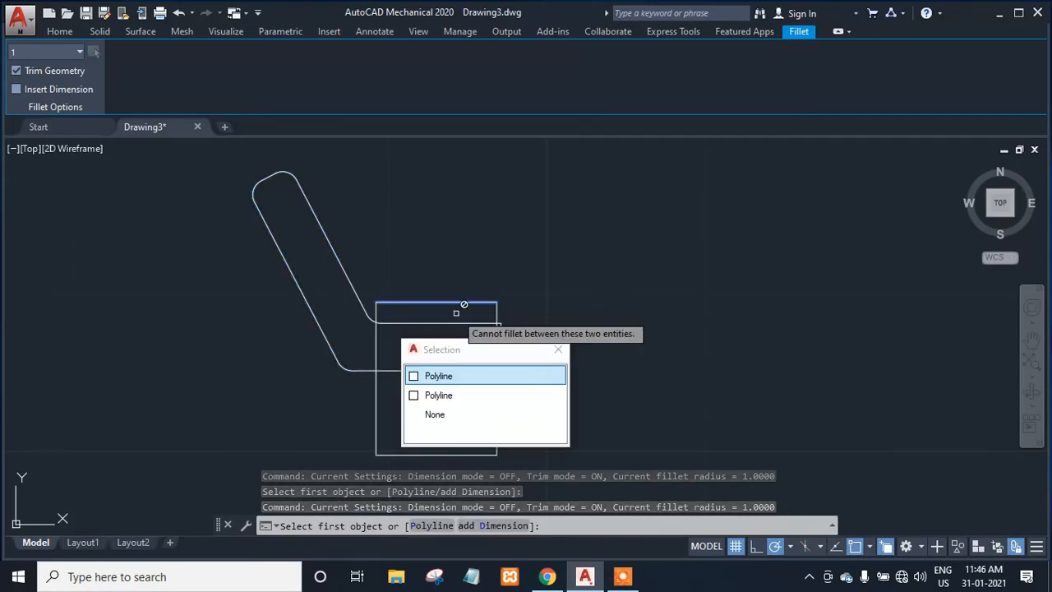
pyautogui.click(429, 377)
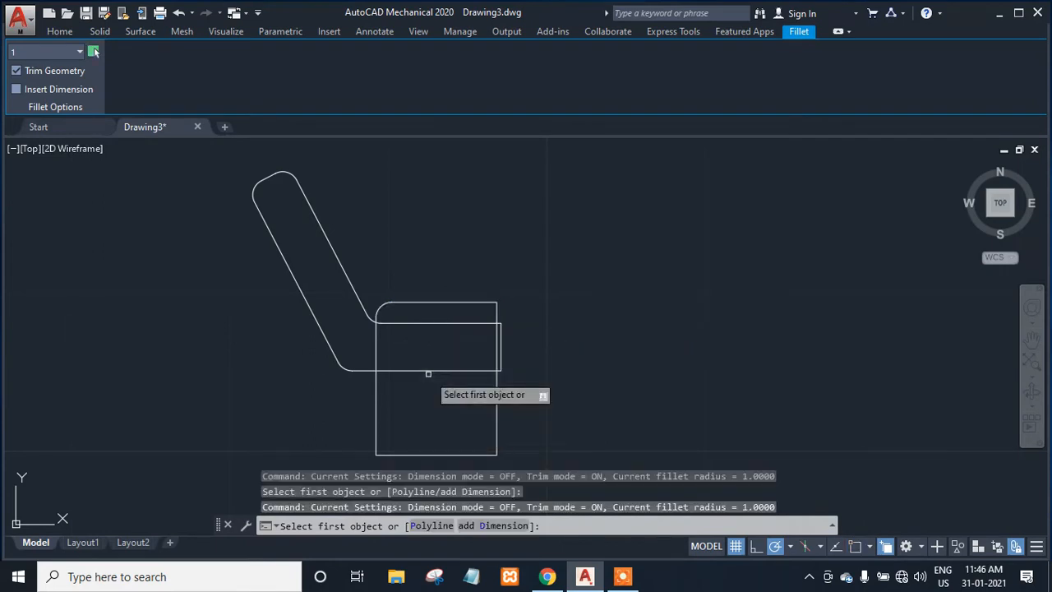
pyautogui.click(468, 303)
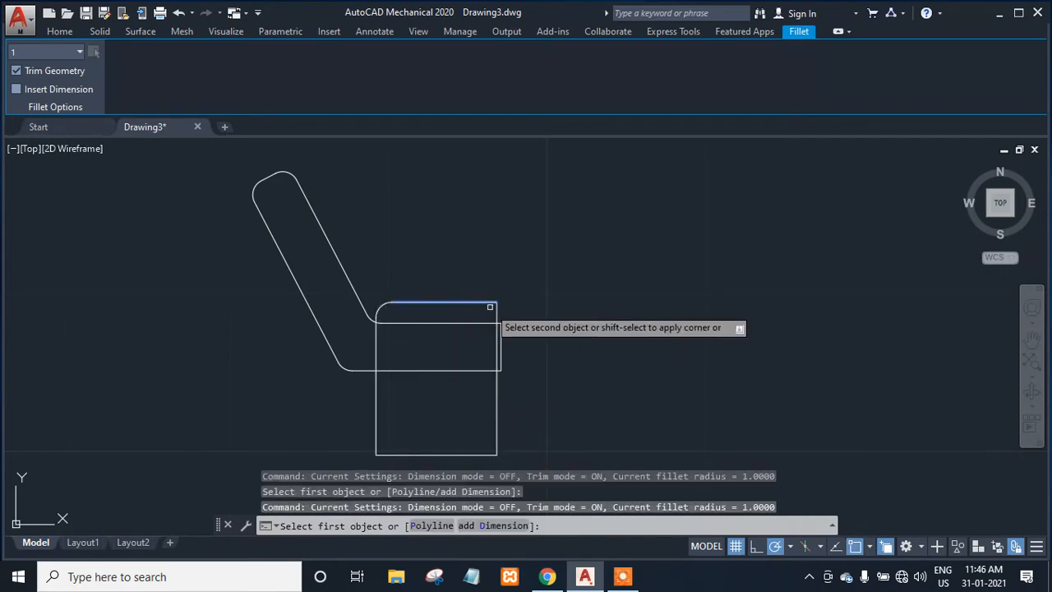
pyautogui.click(495, 310)
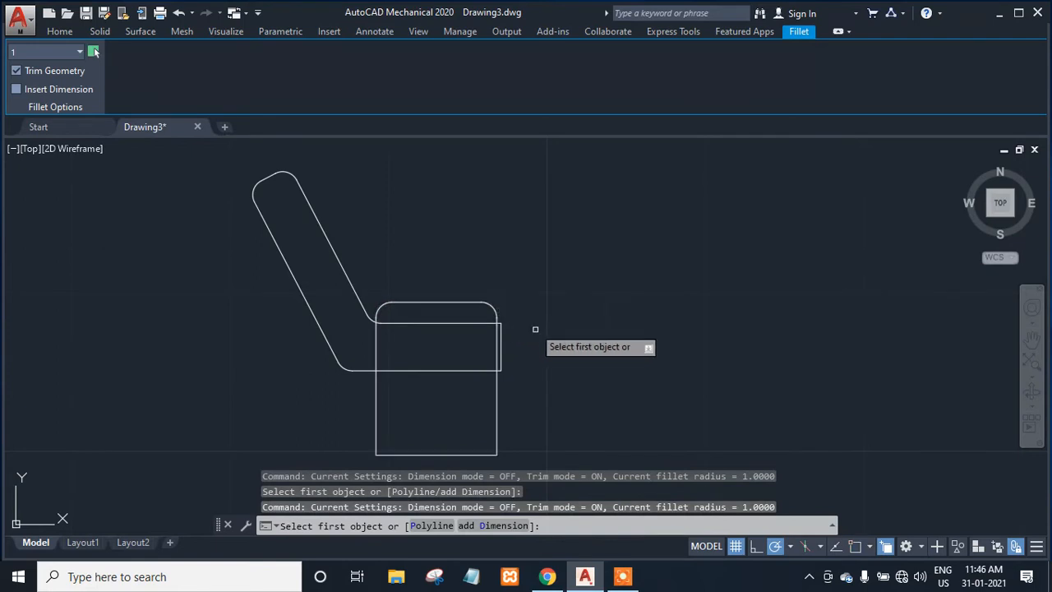
pyautogui.click(377, 431)
pyautogui.click(393, 453)
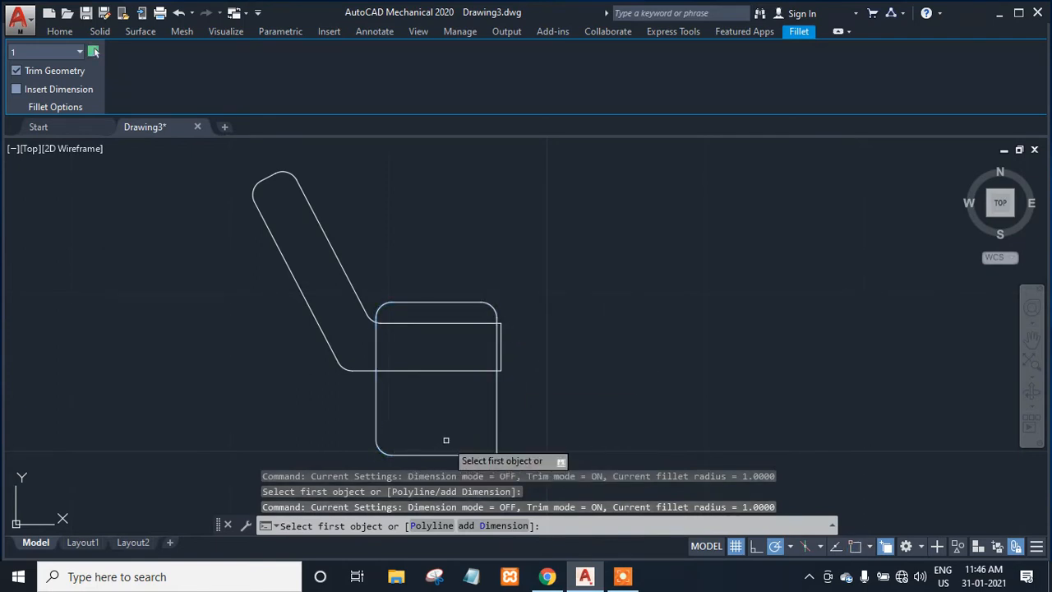
pyautogui.click(496, 415)
pyautogui.click(477, 450)
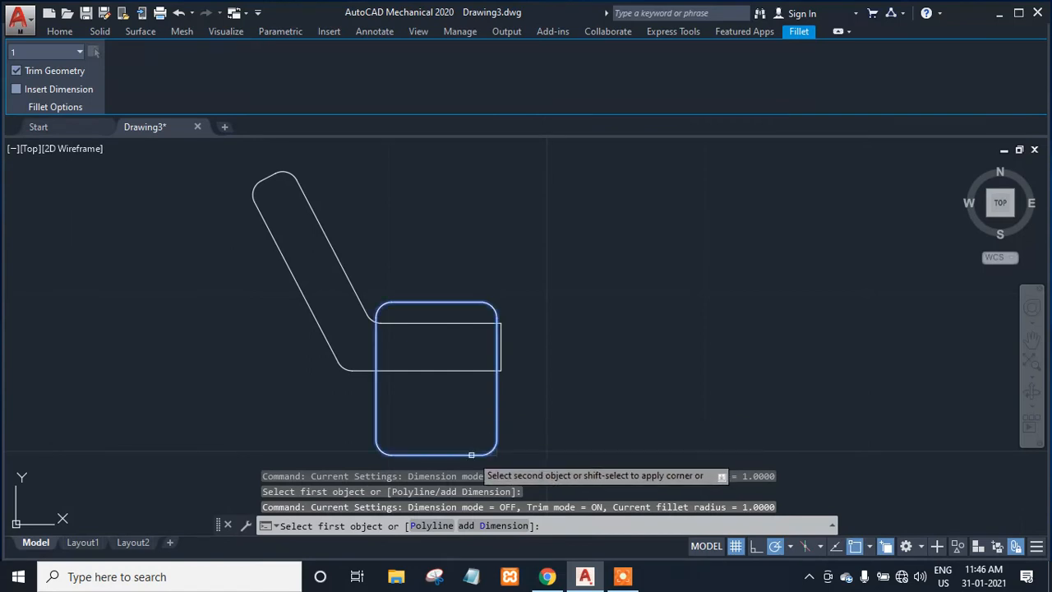
# - Fillet both corners at the right end of the profile's horizontal leg with radius 1
pyautogui.click(476, 370)
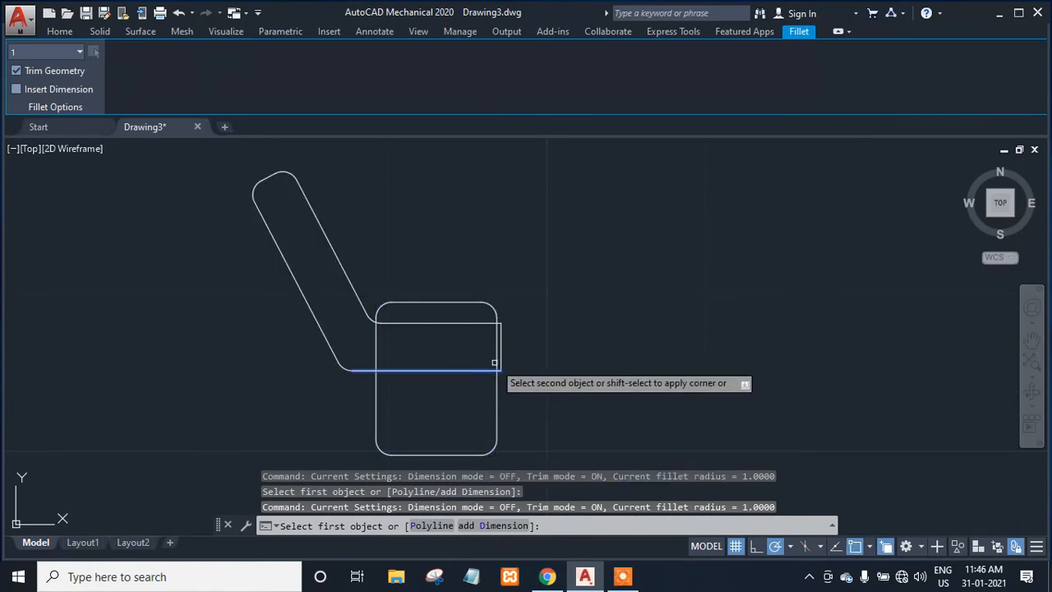
pyautogui.click(501, 351)
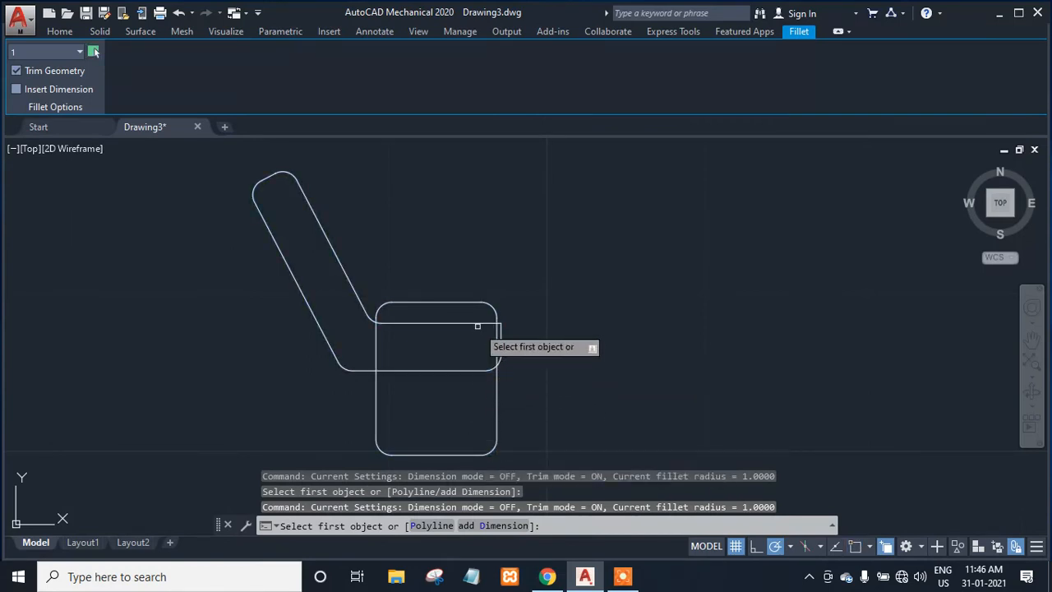
pyautogui.click(479, 323)
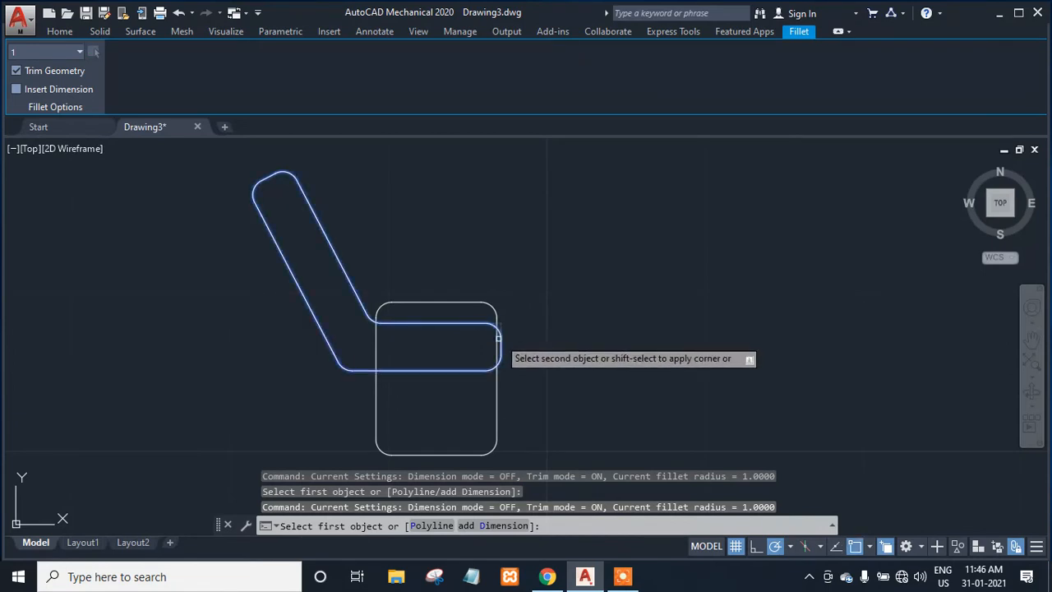
pyautogui.click(501, 336)
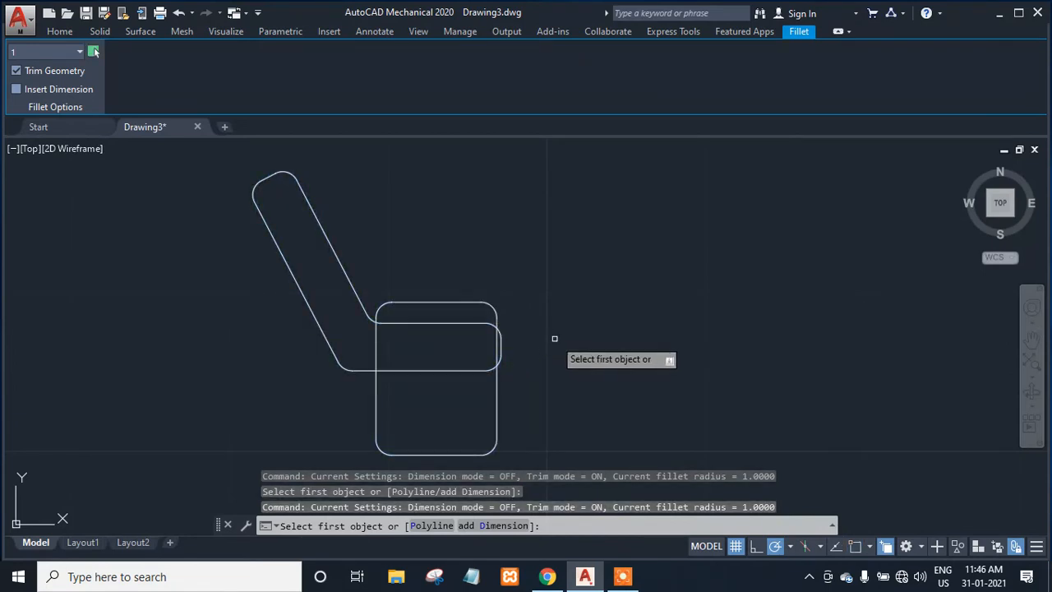
pyautogui.press('Escape')
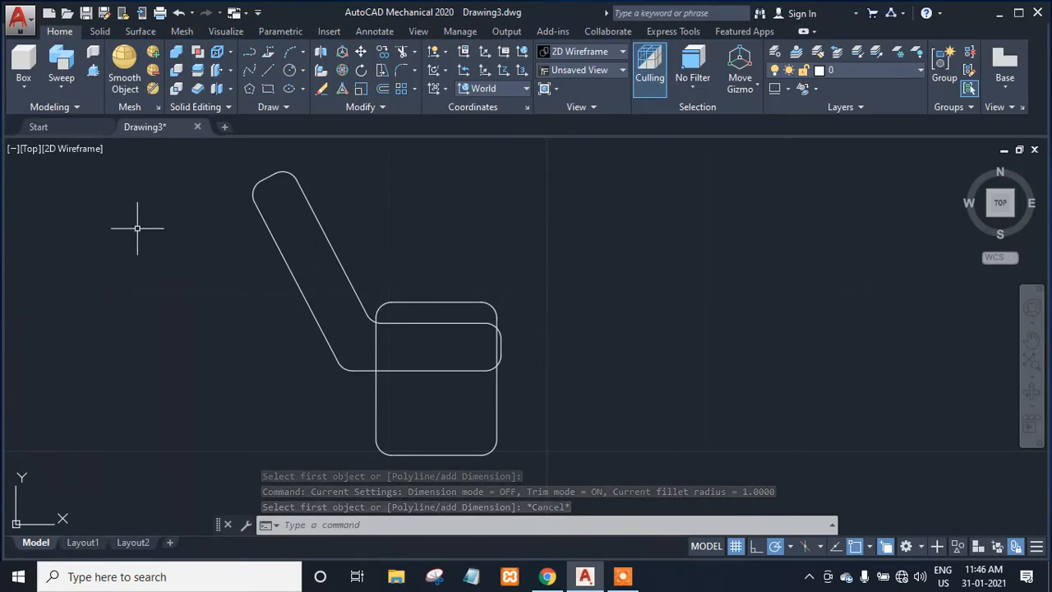
# - Switch the viewport to the SW Isometric view
pyautogui.click(29, 149)
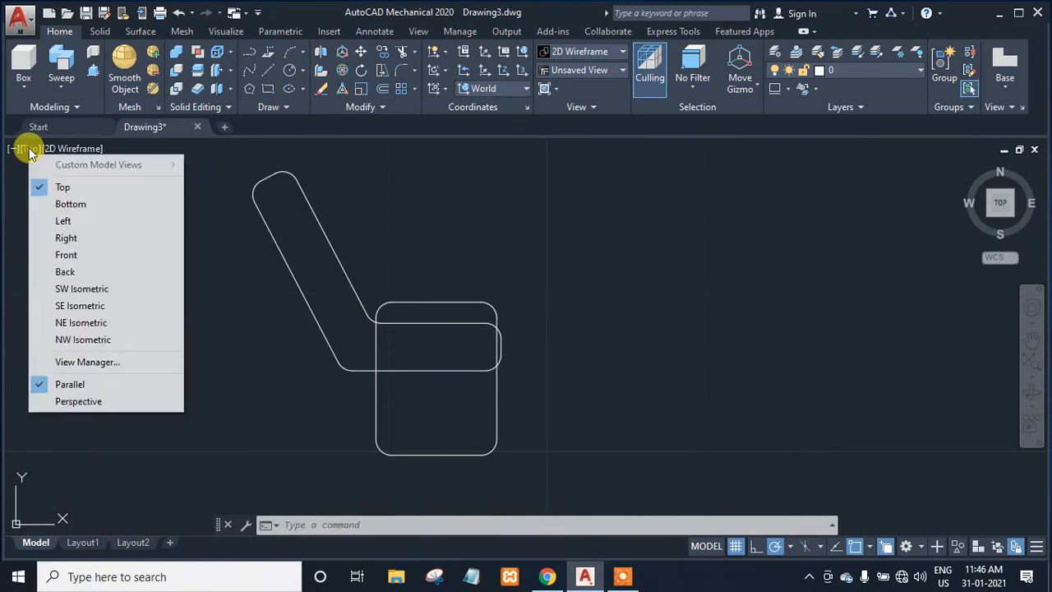
pyautogui.click(82, 288)
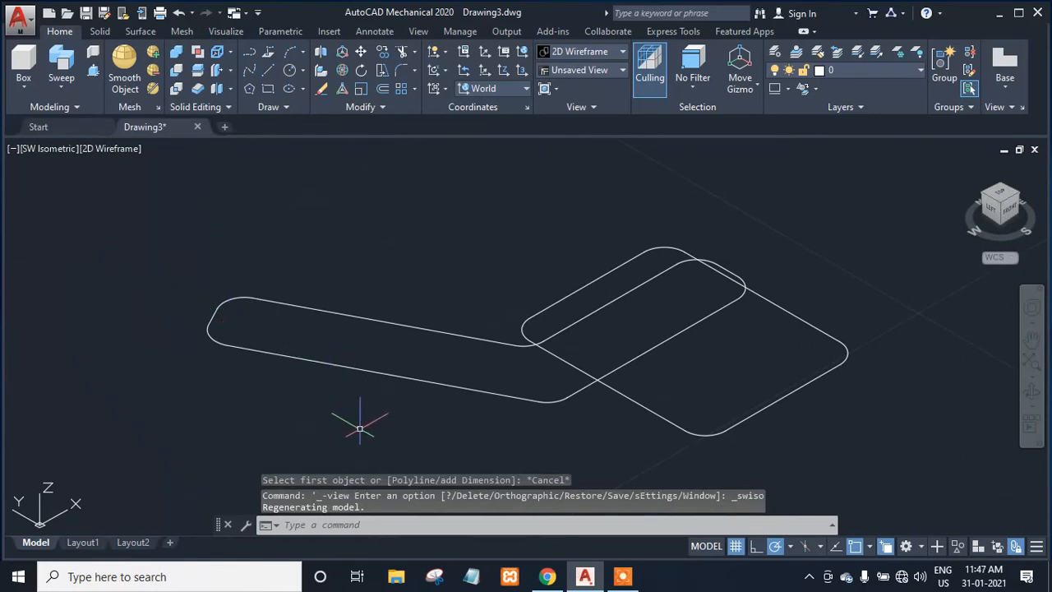
pyautogui.moveTo(360, 428); pyautogui.dragTo(302, 405, button='middle')
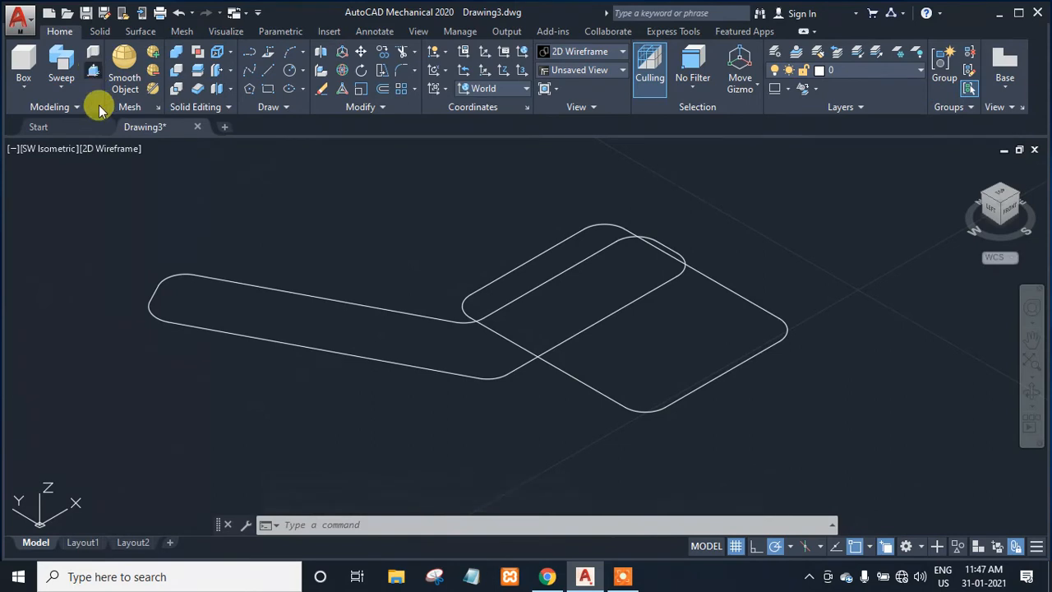
# - Presspull the profile area outside the rectangle, containing the slanted leg, up to a height of 10
pyautogui.click(93, 71)
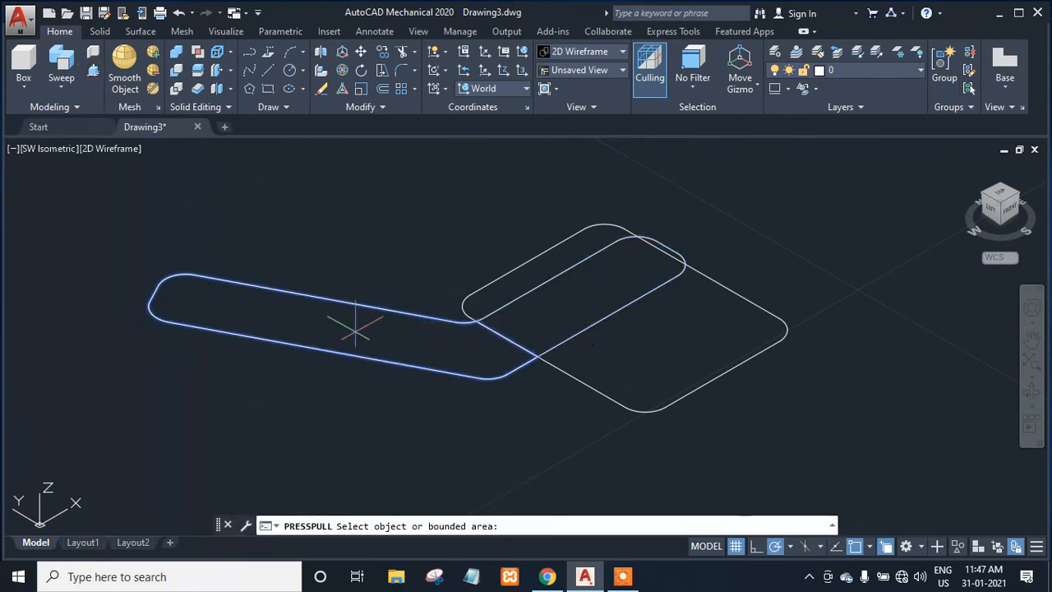
pyautogui.click(352, 324)
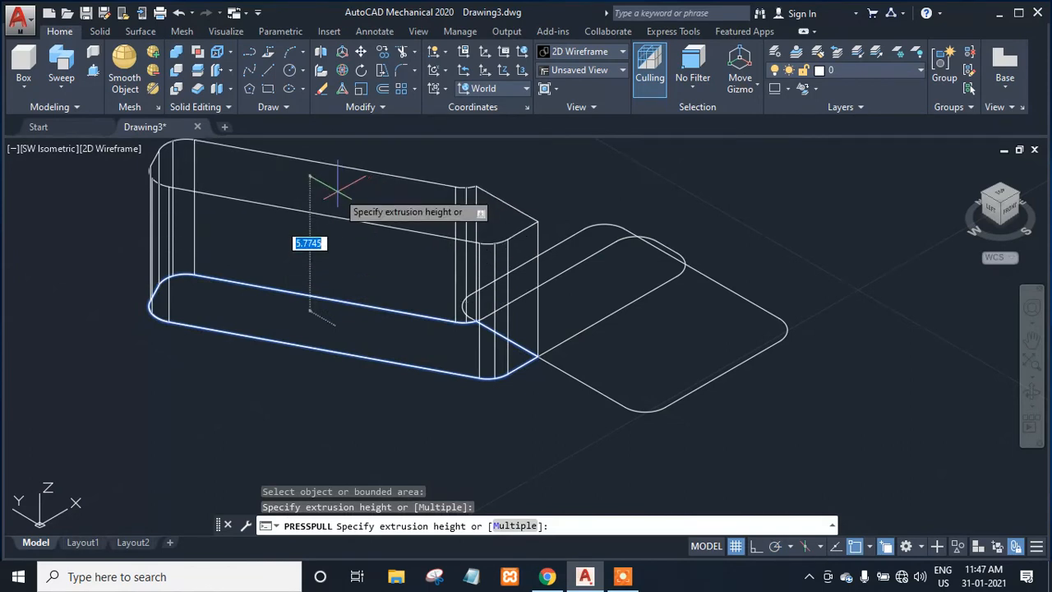
pyautogui.write('1')
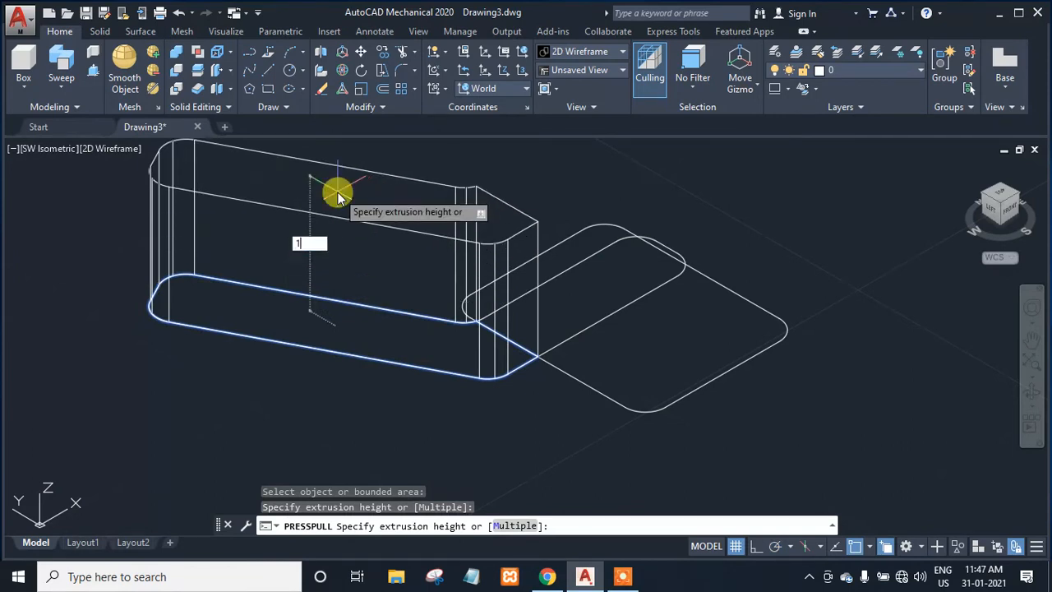
pyautogui.write('0')
pyautogui.press('Return')
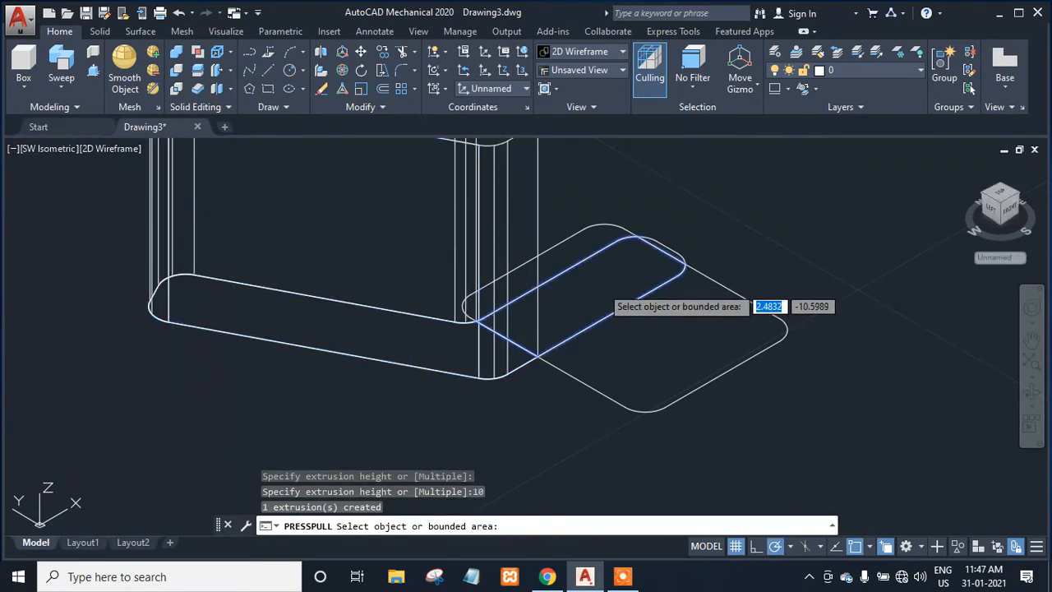
# - Presspull the area where the horizontal leg overlaps the rectangle up to a height of 10
pyautogui.click(606, 282)
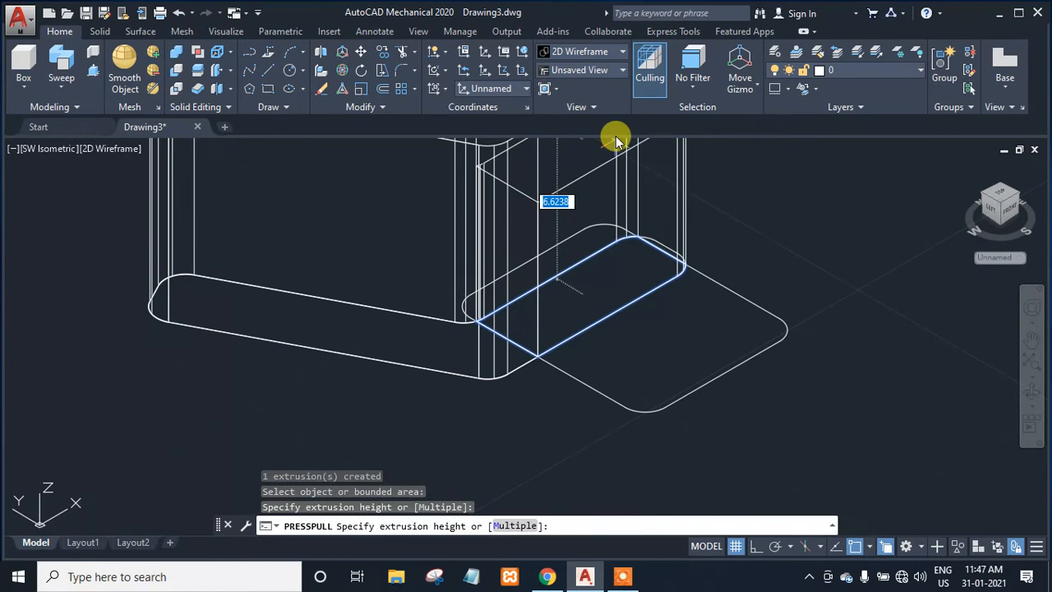
pyautogui.write('10')
pyautogui.press('Return')
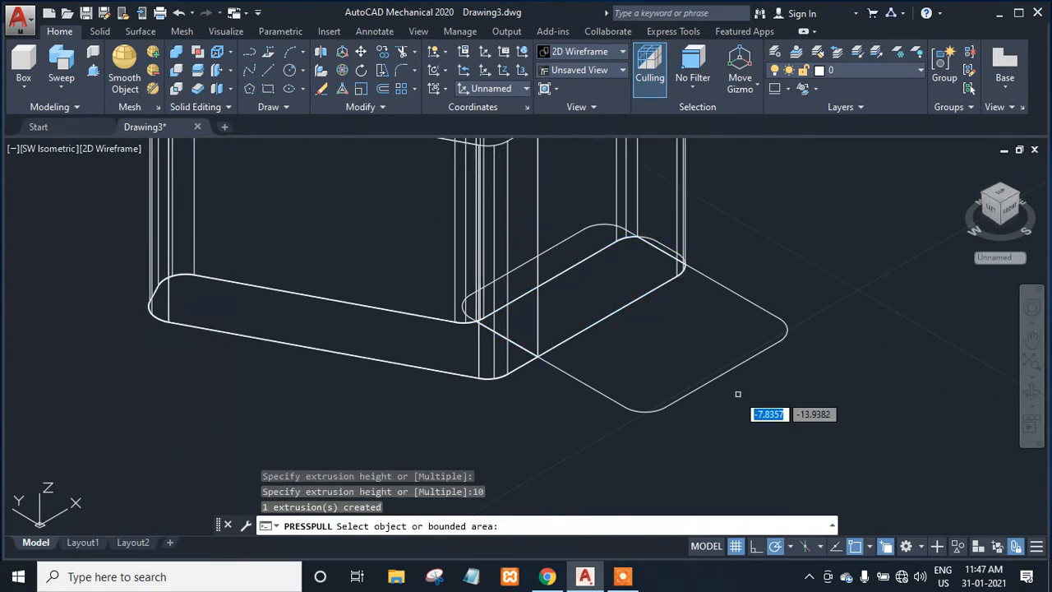
pyautogui.press('Escape')
pyautogui.scroll(-2, 731, 394)
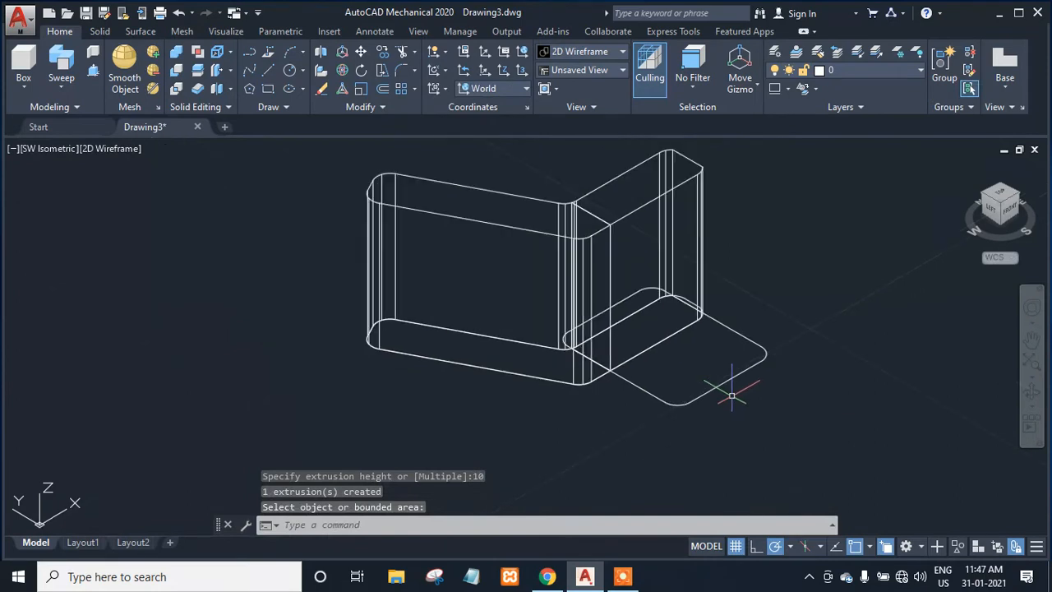
# - Draw a circle of radius .5 centred on the rounded rectangle's outline, at its front corner
pyautogui.moveTo(746, 408); pyautogui.dragTo(650, 436, button='middle')
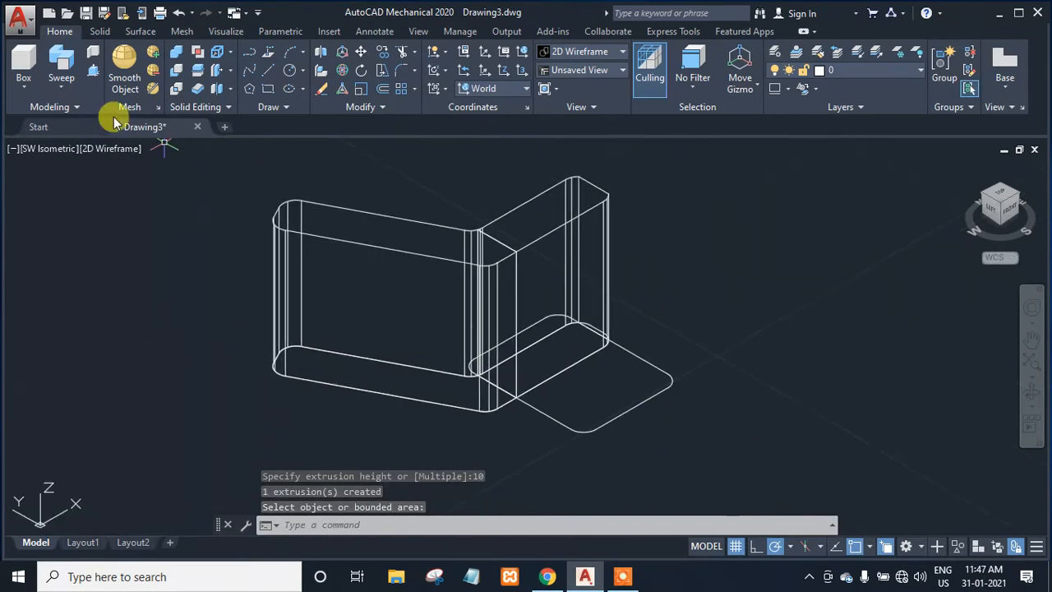
pyautogui.click(286, 73)
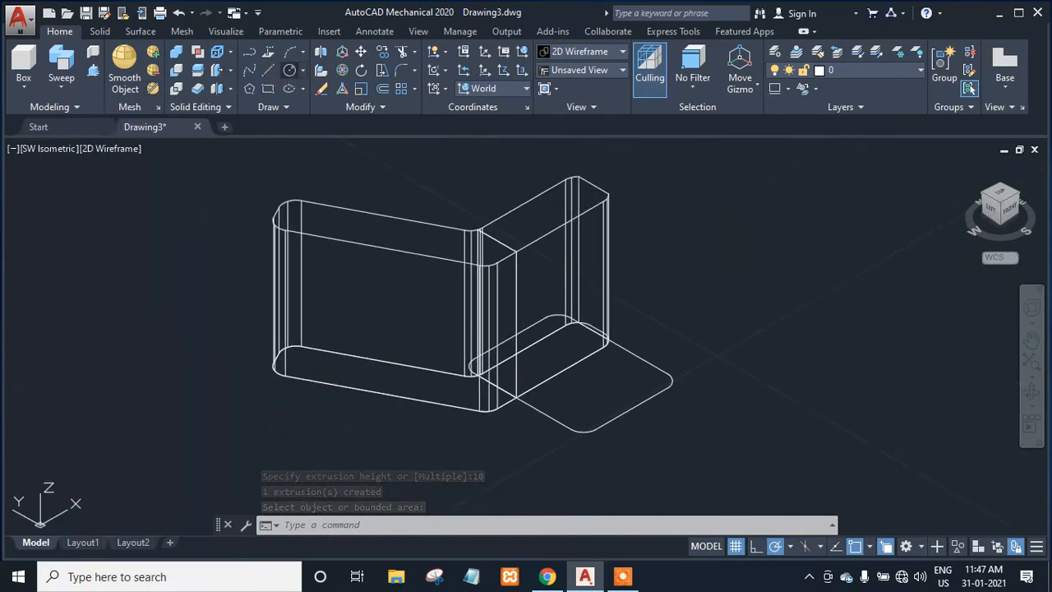
pyautogui.click(597, 427)
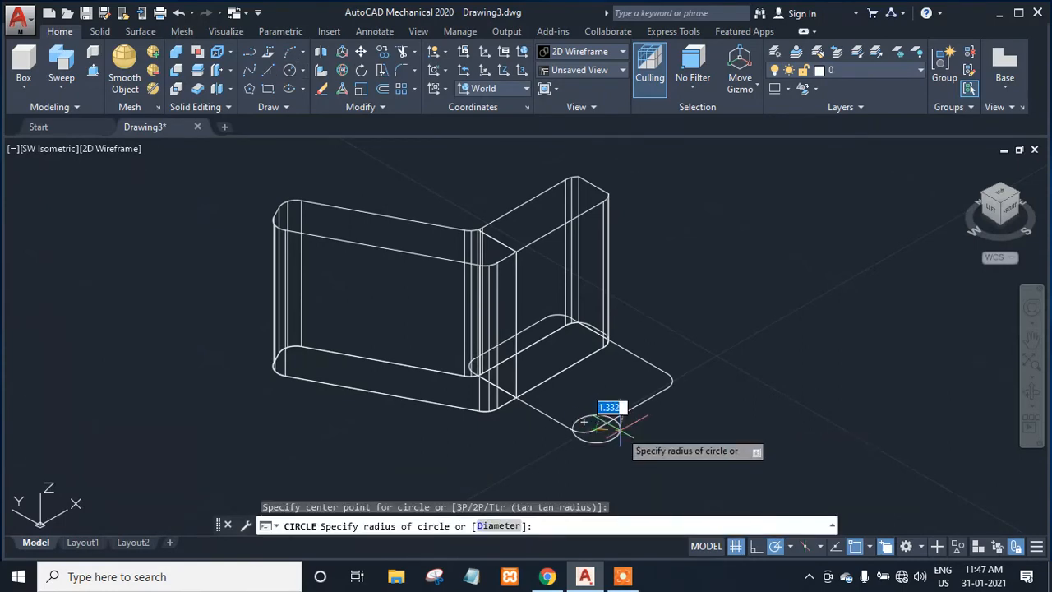
pyautogui.write('.5')
pyautogui.press('Return')
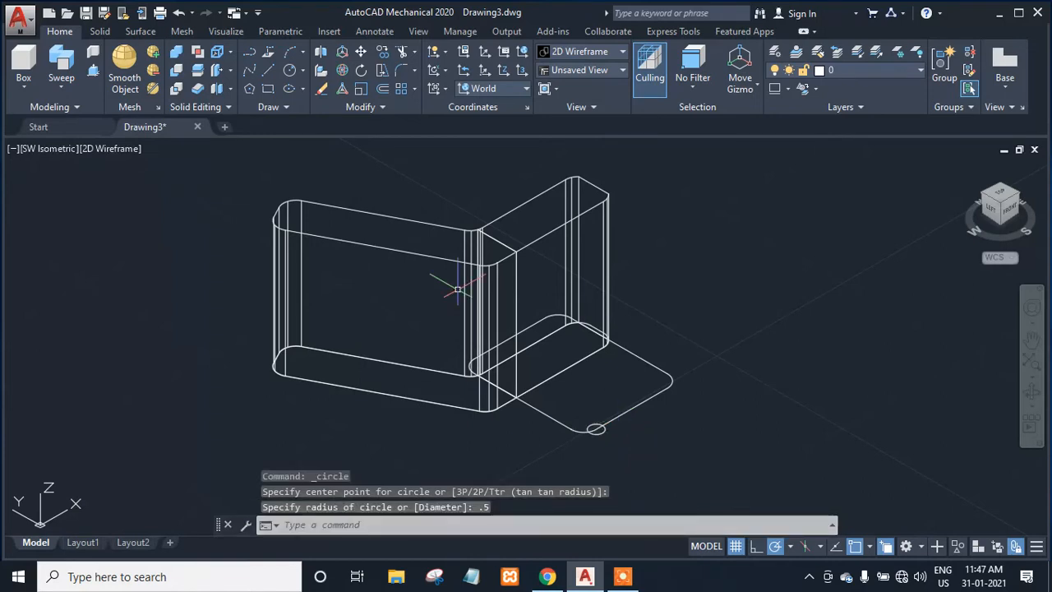
# - Sweep the small circle along the rounded rectangle to form a closed solid tube
pyautogui.click(62, 65)
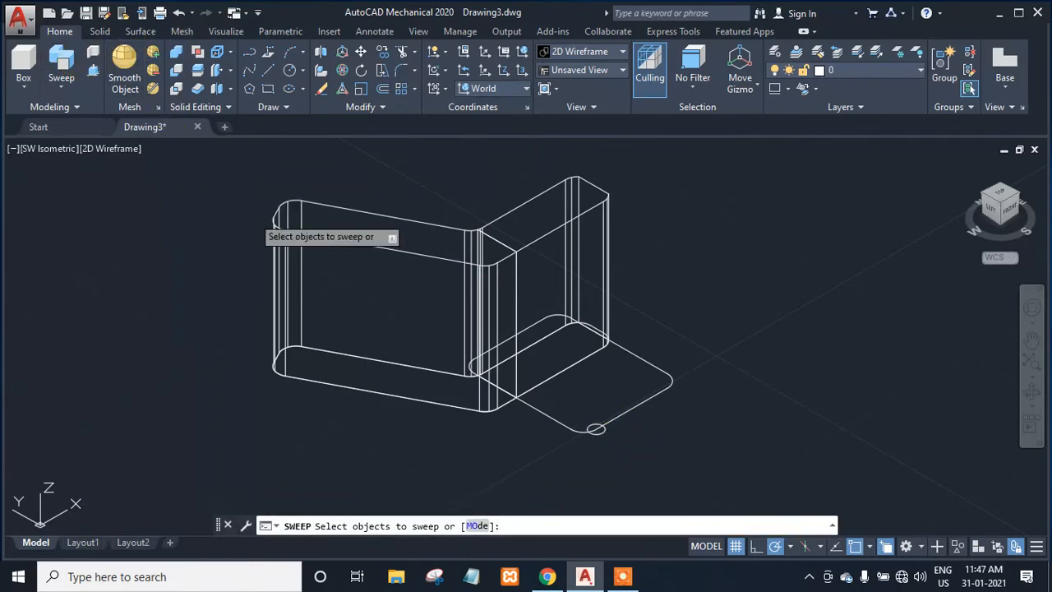
pyautogui.click(595, 429)
pyautogui.rightClick(602, 434)
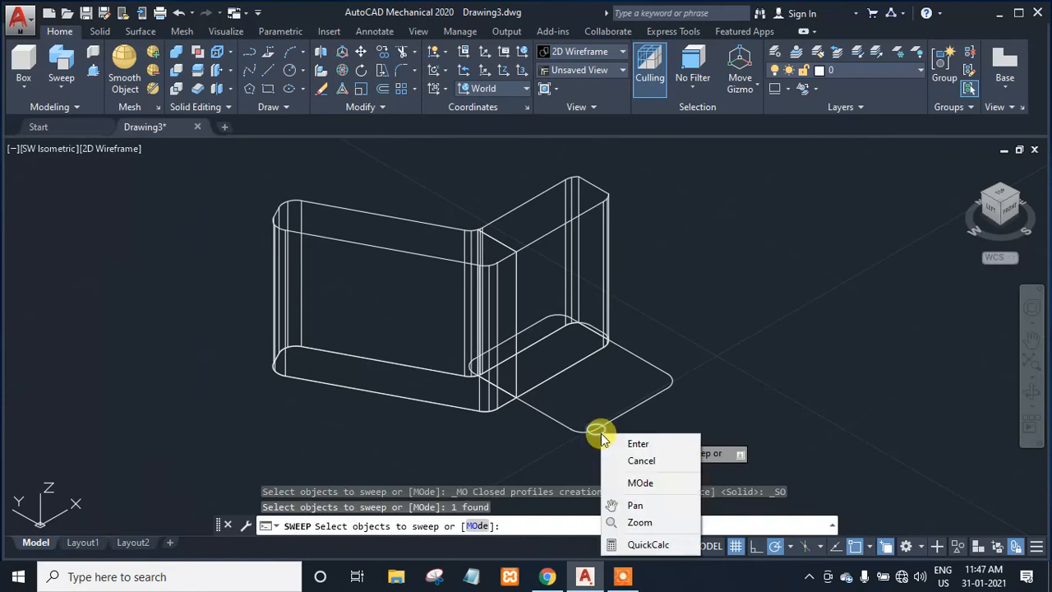
pyautogui.click(624, 441)
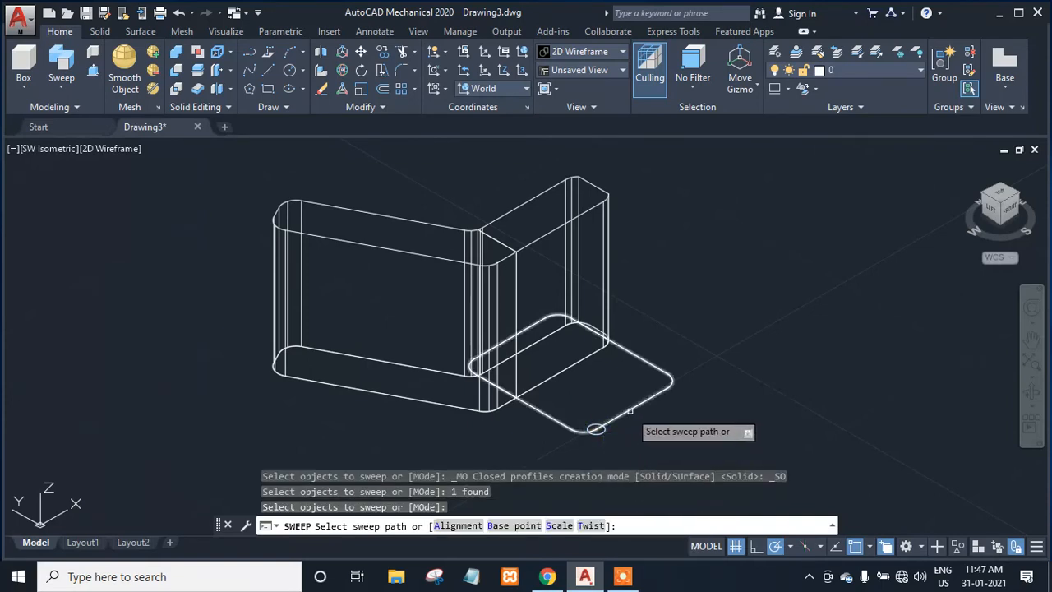
pyautogui.click(629, 410)
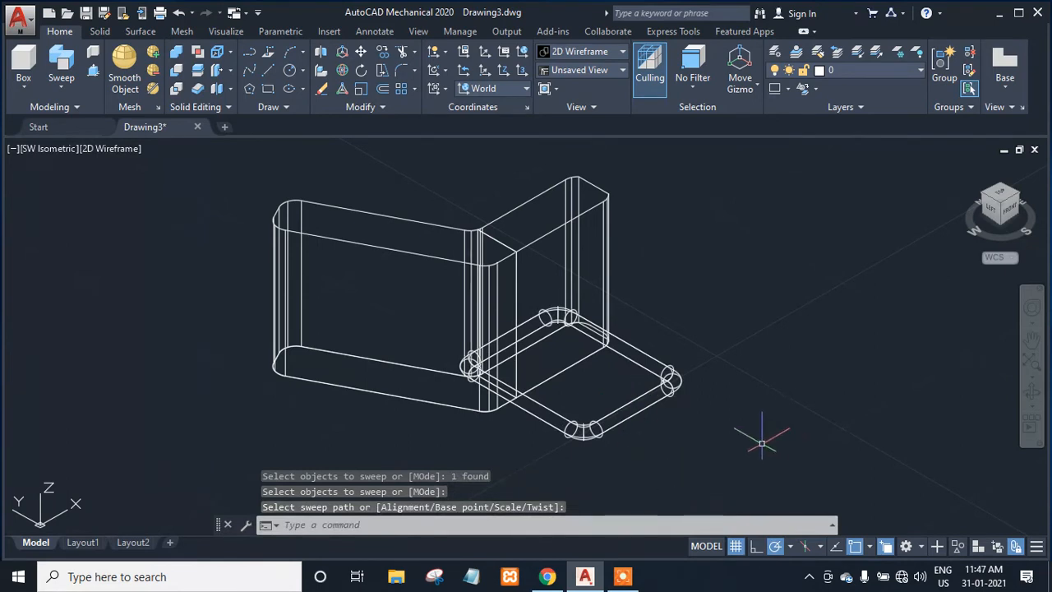
pyautogui.press('Escape')
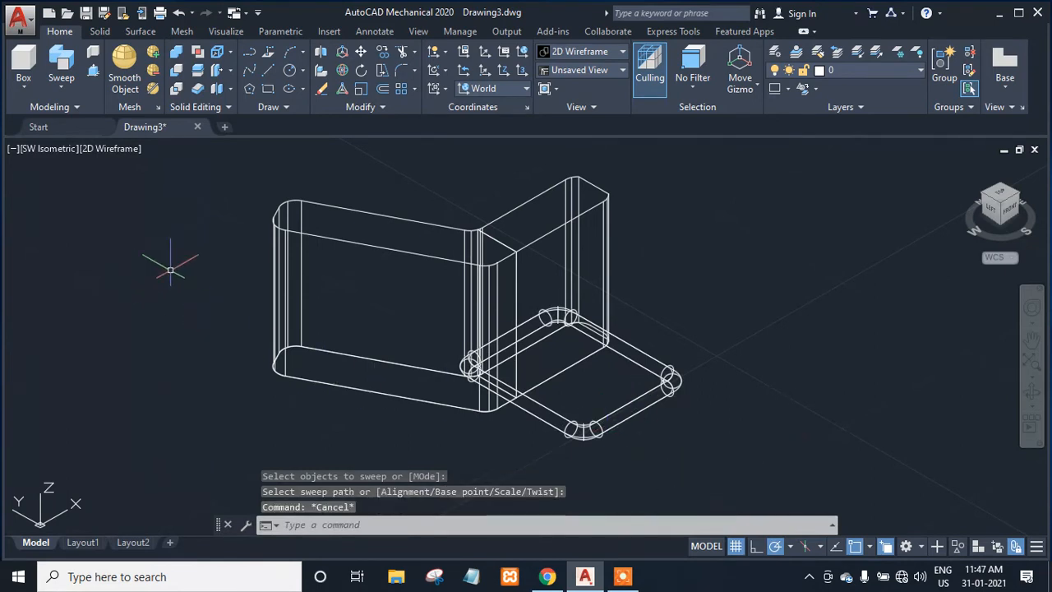
# - In the Right view, draw a horizontal line about 24.66 long, leftward from the midpoint of the extruded body's far right vertical edge
pyautogui.click(45, 148)
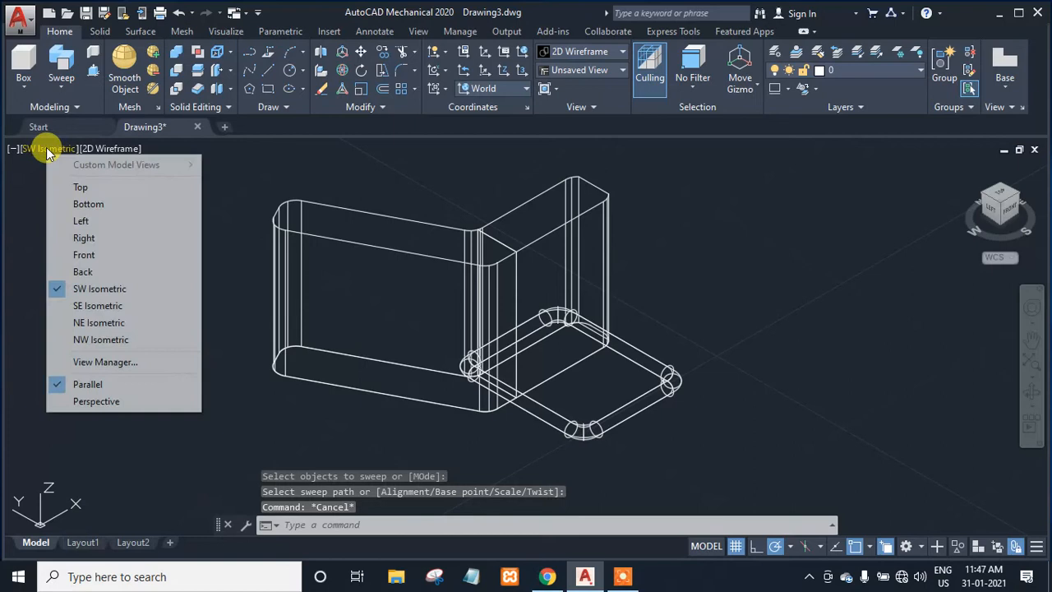
pyautogui.click(92, 237)
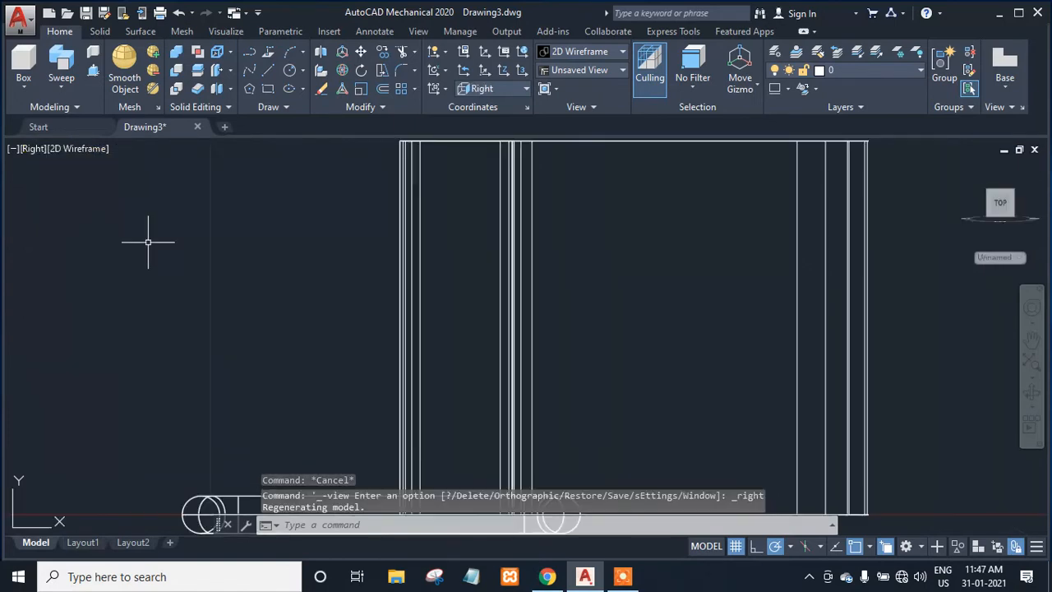
pyautogui.scroll(-8, 298, 300)
pyautogui.scroll(5, 301, 303)
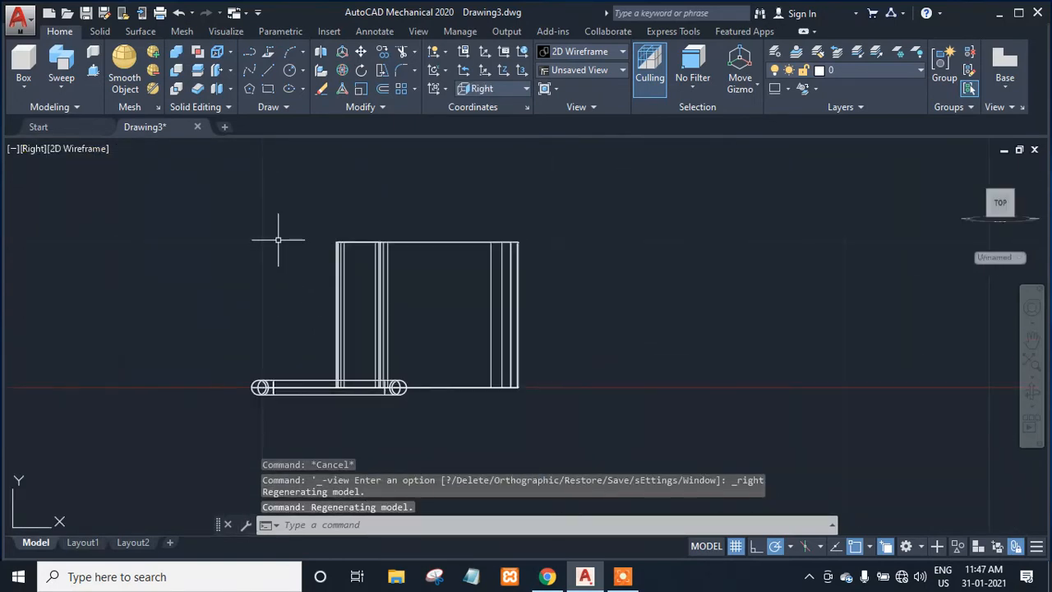
pyautogui.click(264, 74)
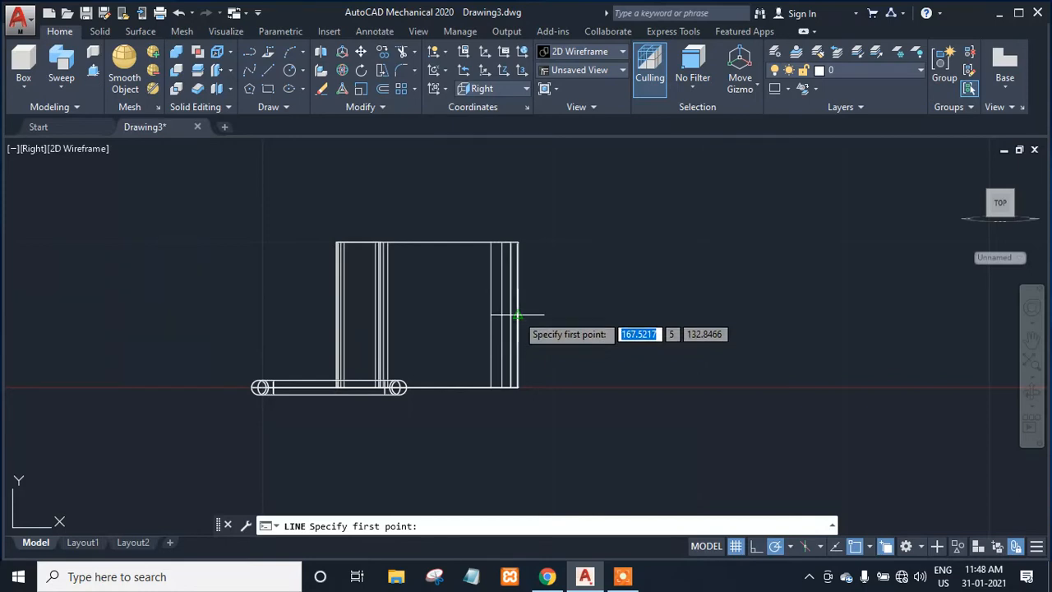
pyautogui.click(518, 314)
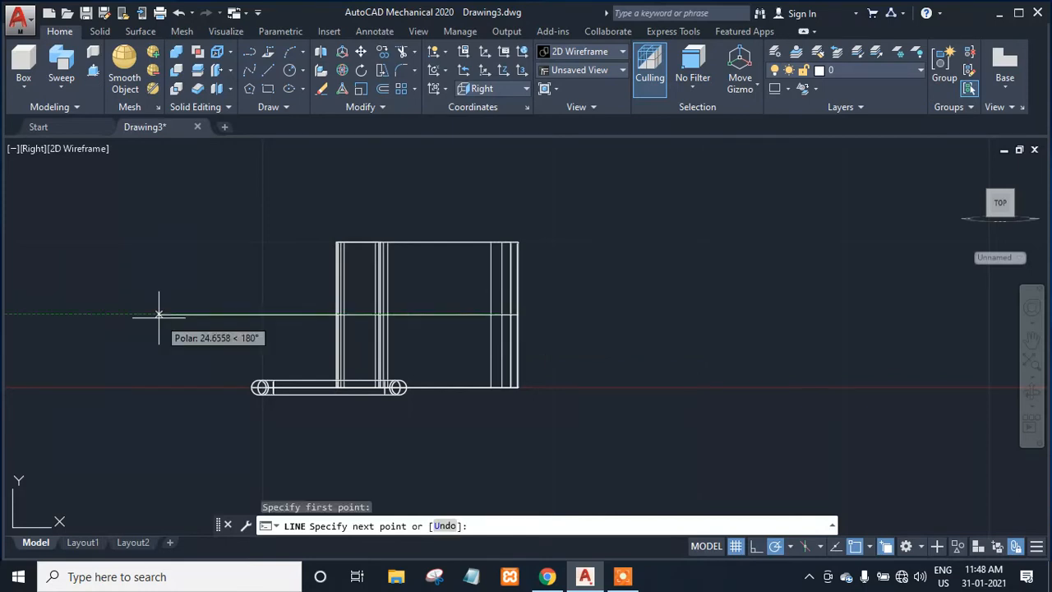
pyautogui.click(159, 314)
pyautogui.press('Escape')
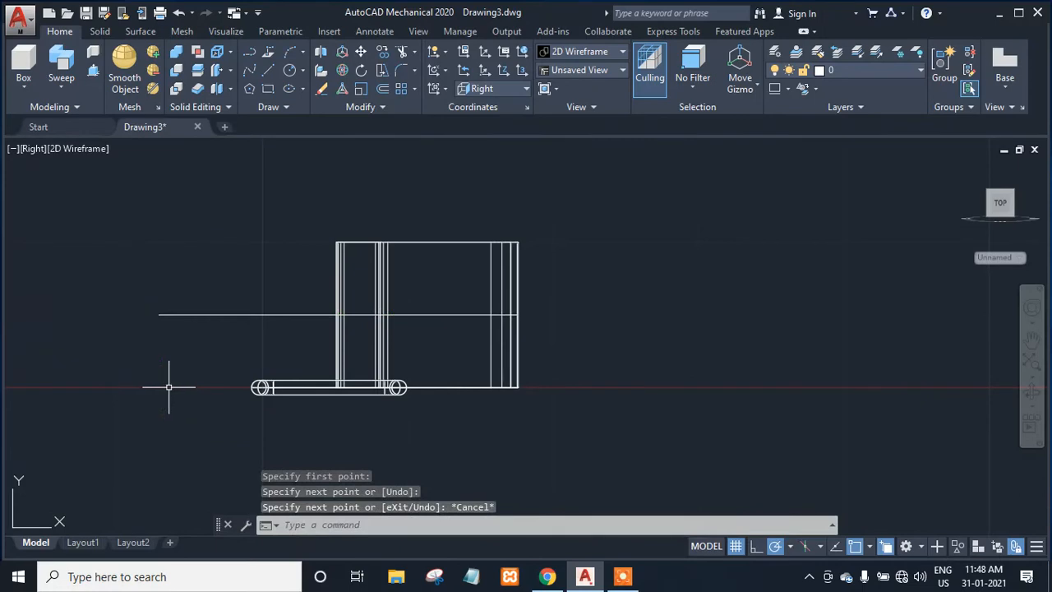
# - Mirror the swept tube about the horizontal midline, keeping the source object, and erase the midline
pyautogui.click(383, 108)
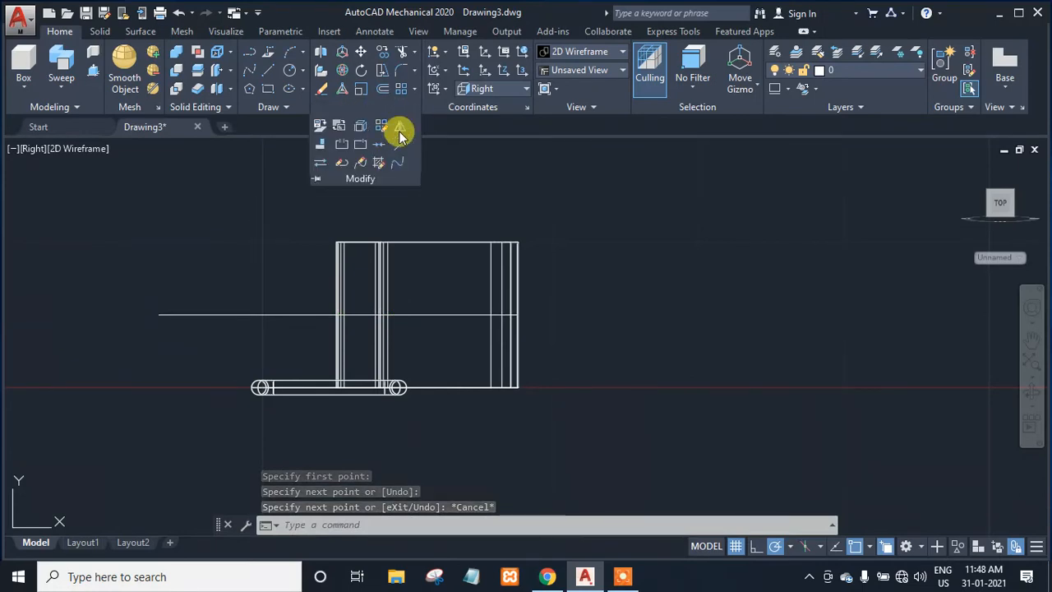
pyautogui.click(399, 132)
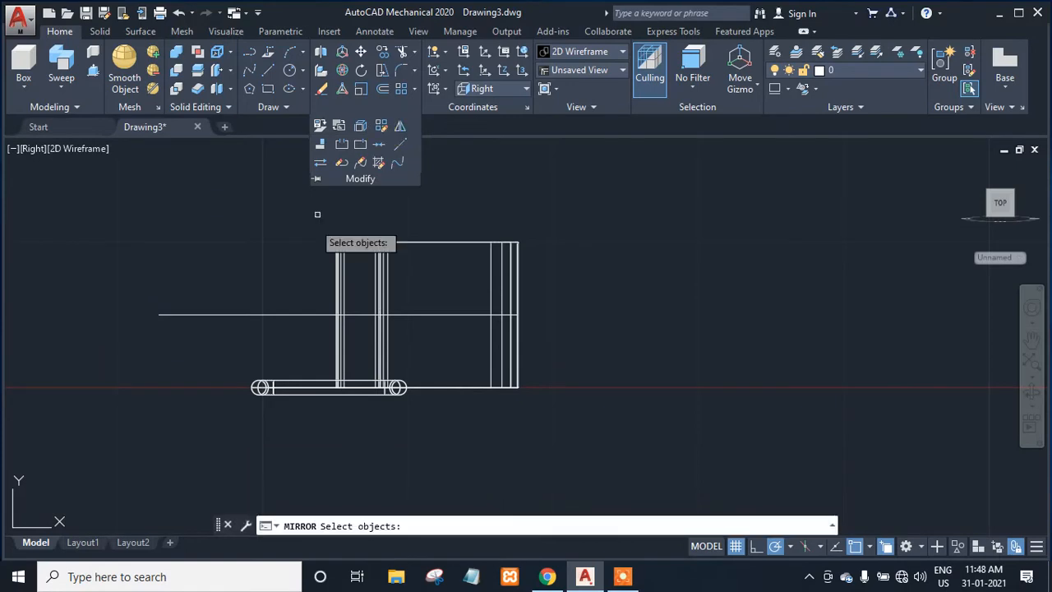
pyautogui.click(291, 377)
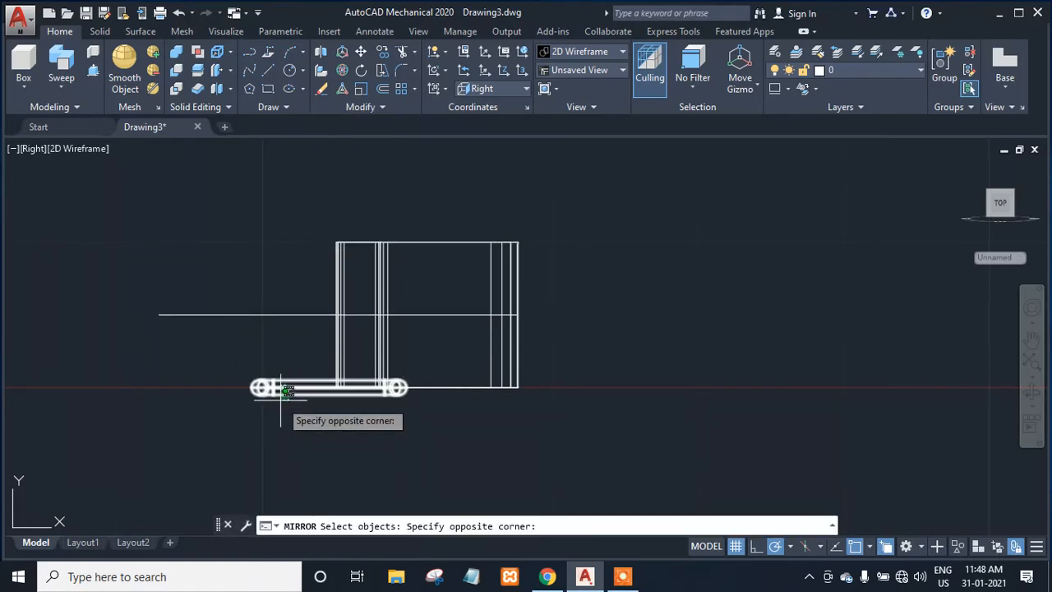
pyautogui.press('Escape')
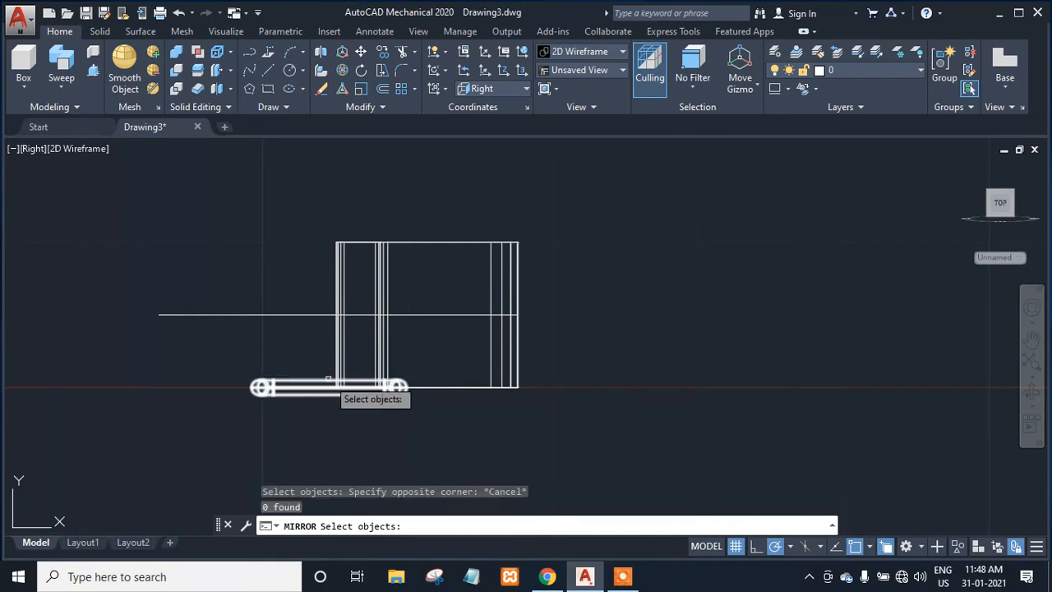
pyautogui.click(293, 393)
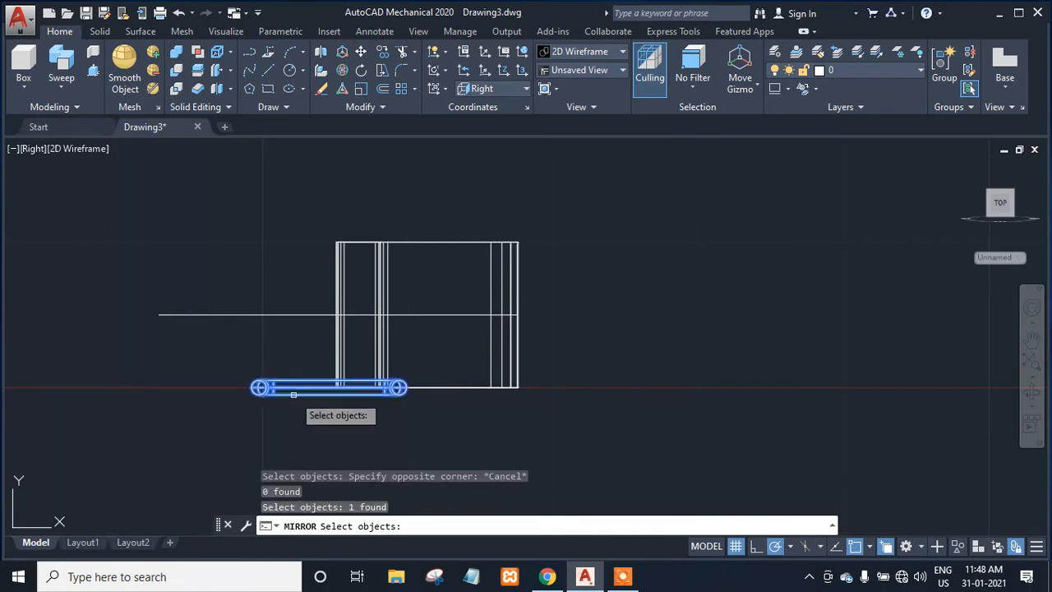
pyautogui.press('Return')
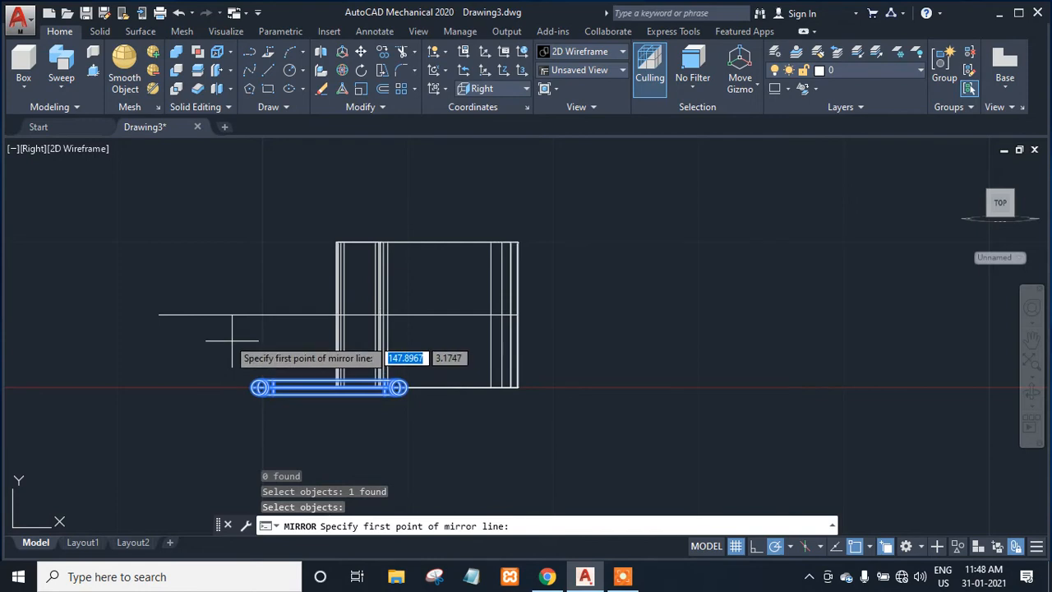
pyautogui.click(163, 313)
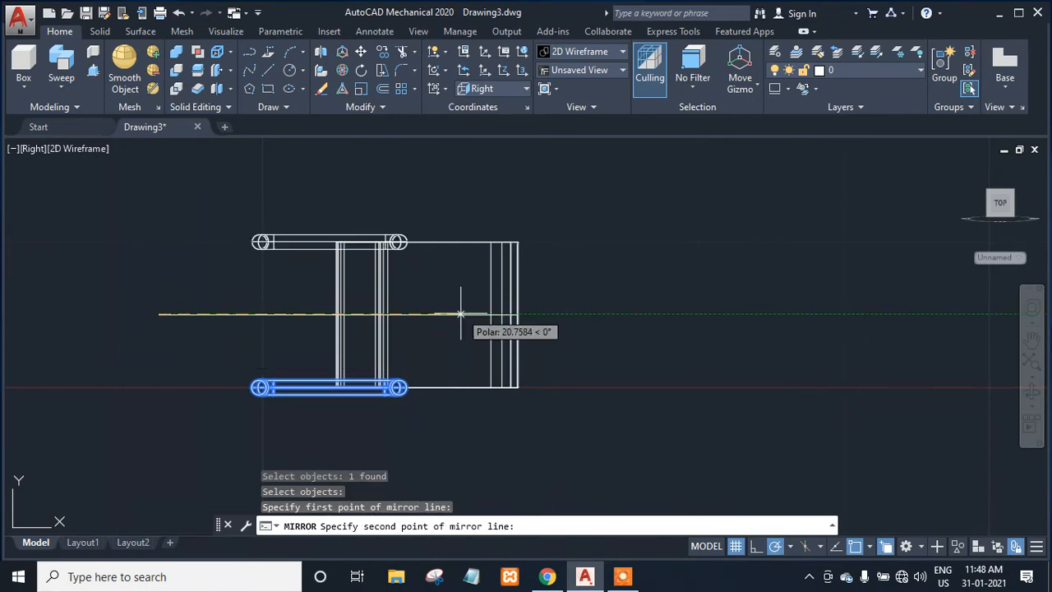
pyautogui.click(459, 313)
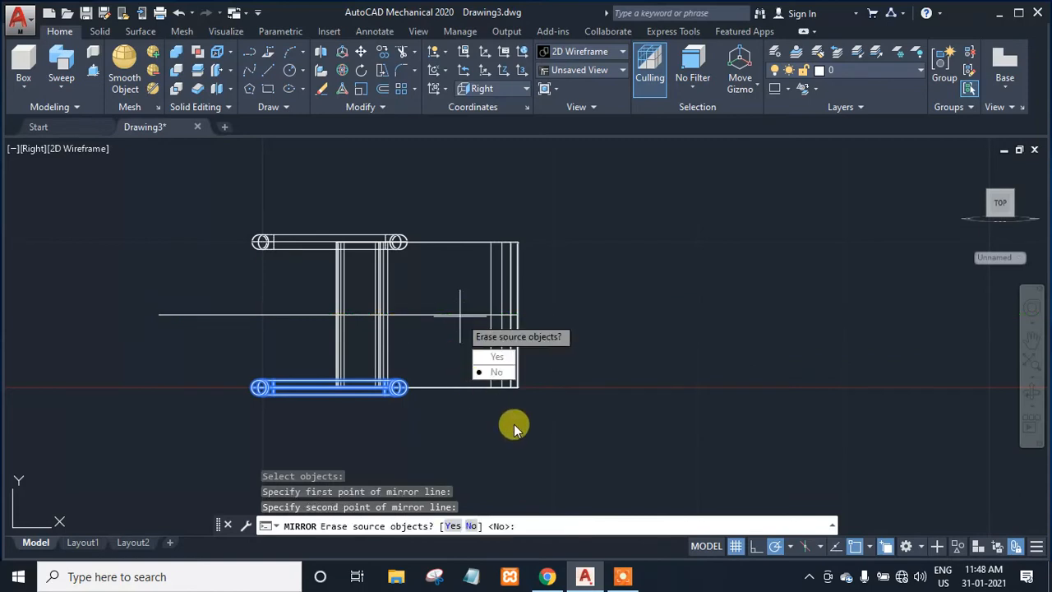
pyautogui.click(495, 373)
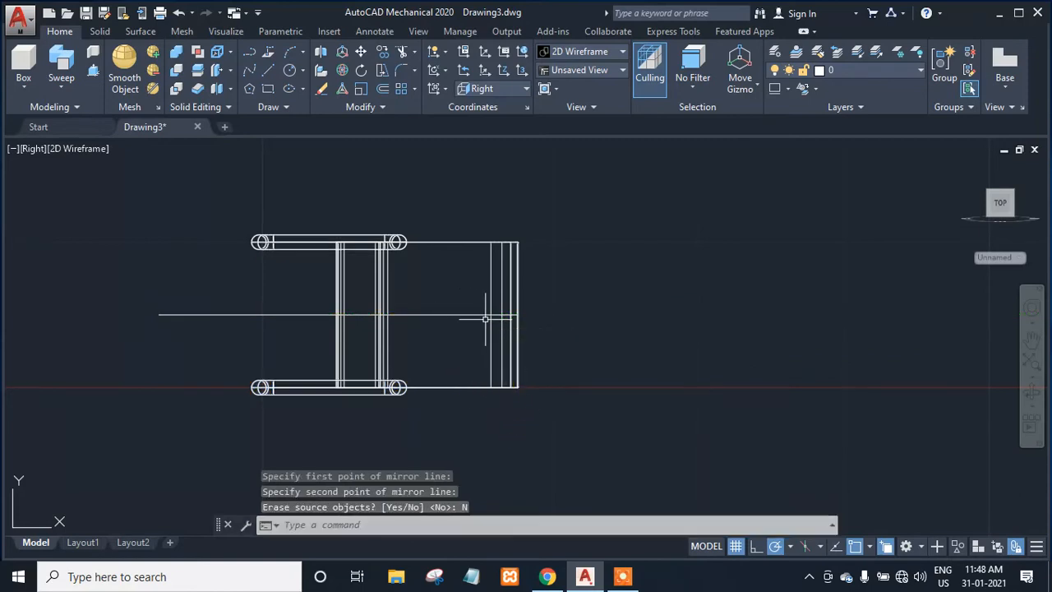
pyautogui.press('Escape')
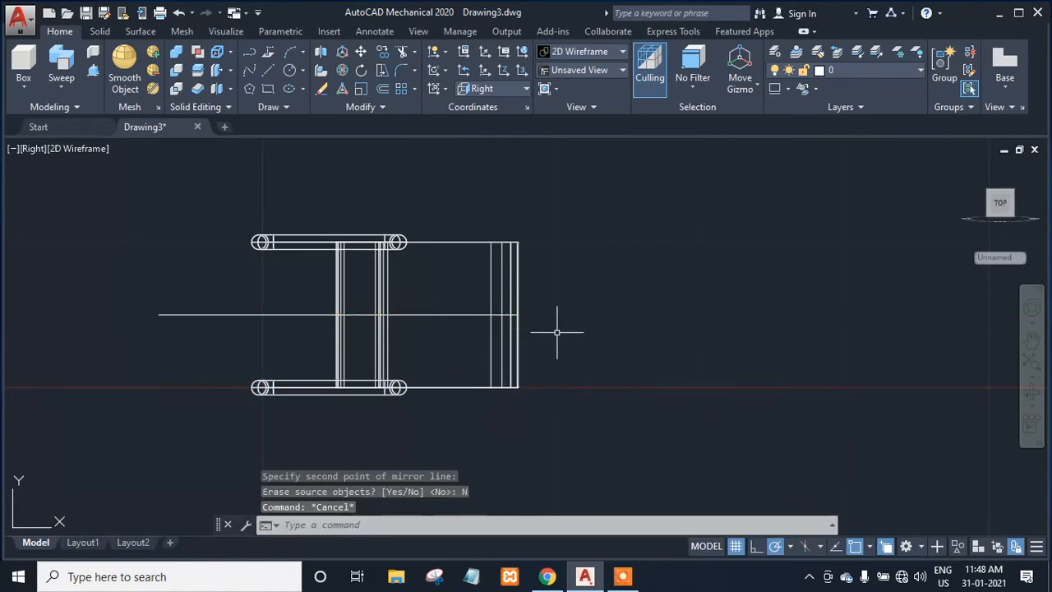
pyautogui.click(292, 313)
pyautogui.press('Delete')
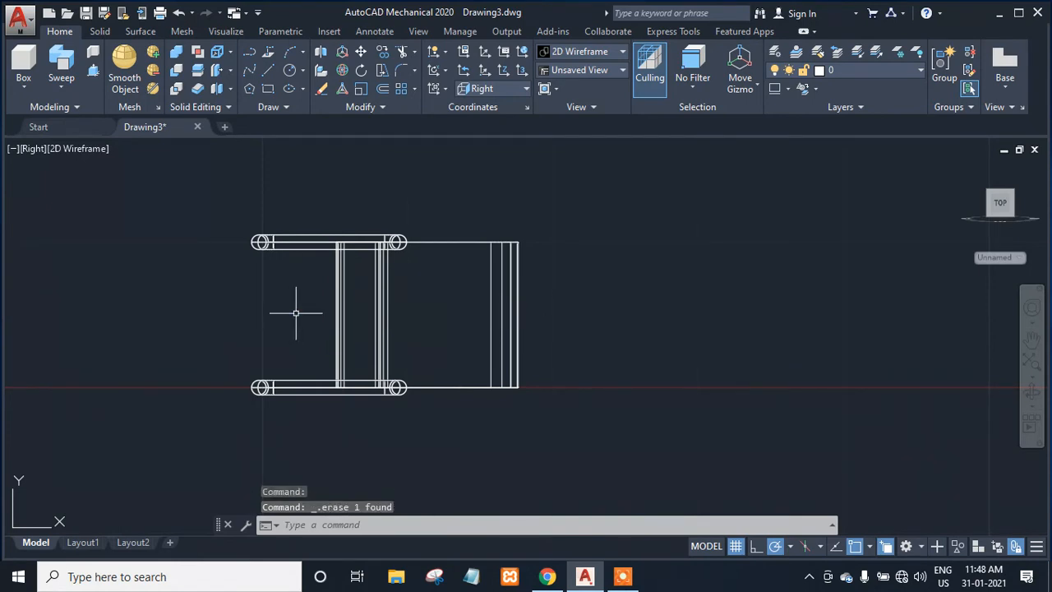
# - Rotate the whole model 90 degrees counterclockwise about its upper right corner so the chair stands upright
pyautogui.moveTo(766, 456)
pyautogui.mouseDown()
pyautogui.moveTo(321, 450)
pyautogui.moveTo(242, 353)
pyautogui.moveTo(265, 217)
pyautogui.moveTo(517, 169)
pyautogui.moveTo(552, 178)
pyautogui.mouseUp()
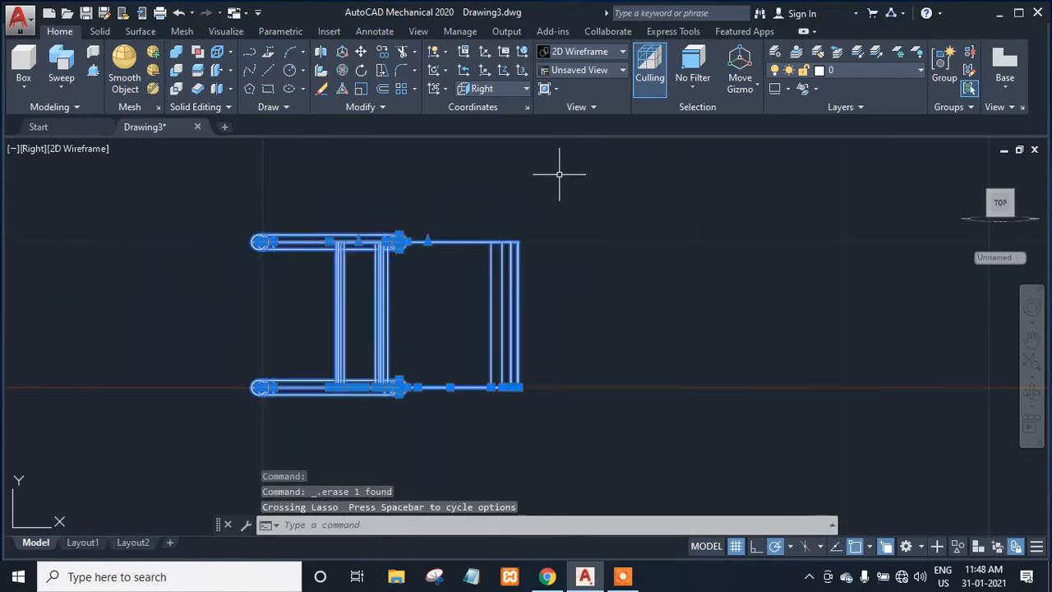
pyautogui.click(361, 70)
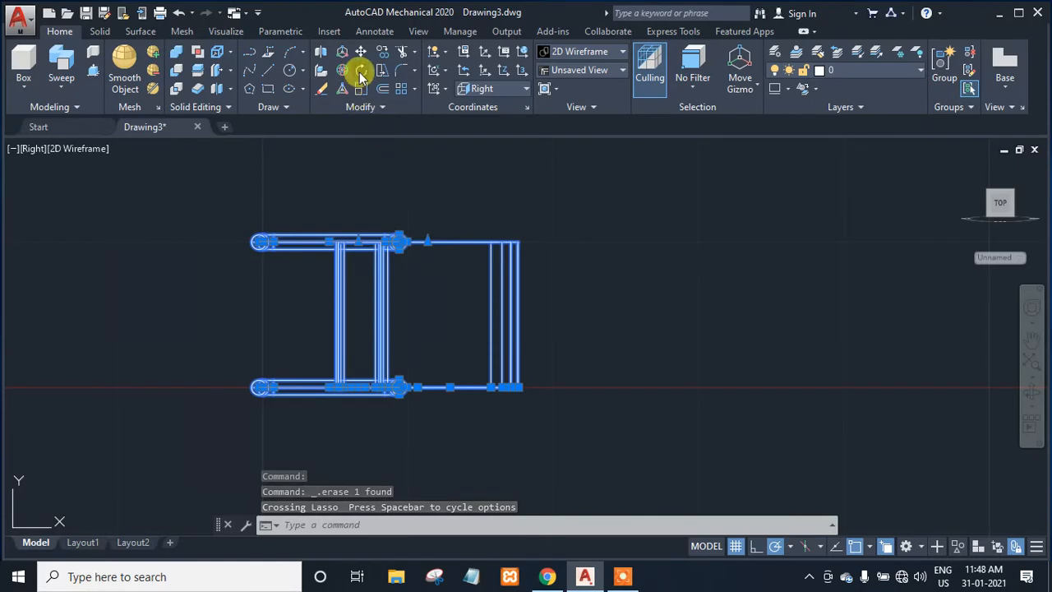
pyautogui.click(516, 240)
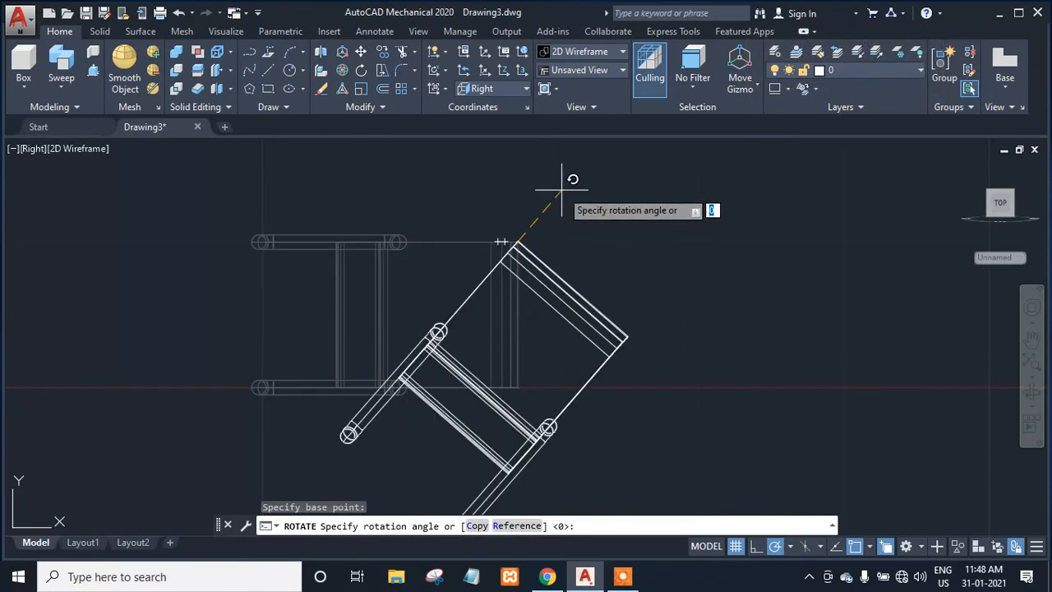
pyautogui.click(517, 203)
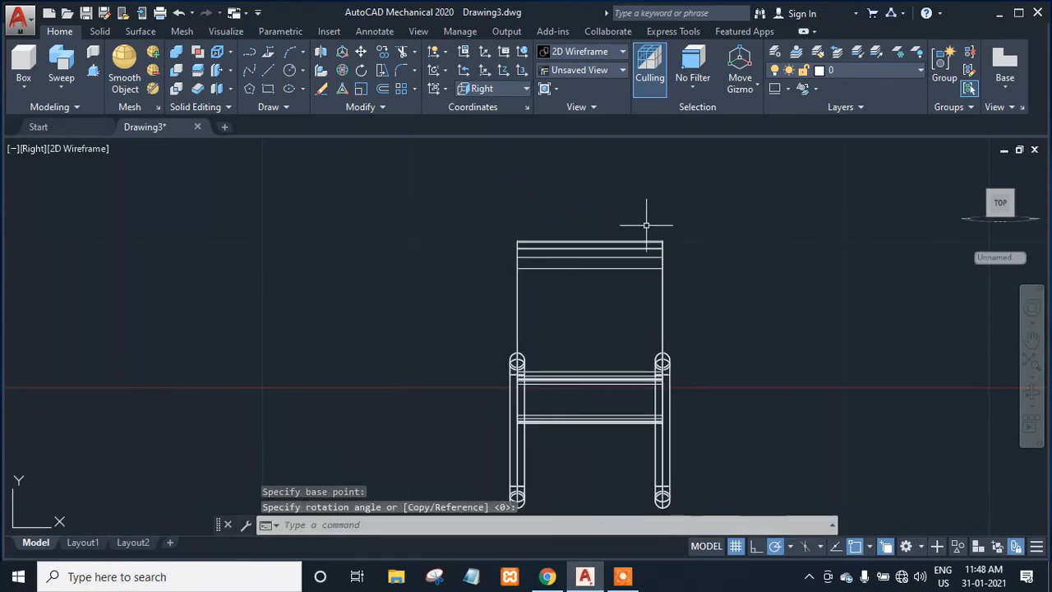
# - Display the chair in the SW Isometric view with the Realistic visual style and orbit around to its front
pyautogui.click(31, 149)
pyautogui.click(81, 289)
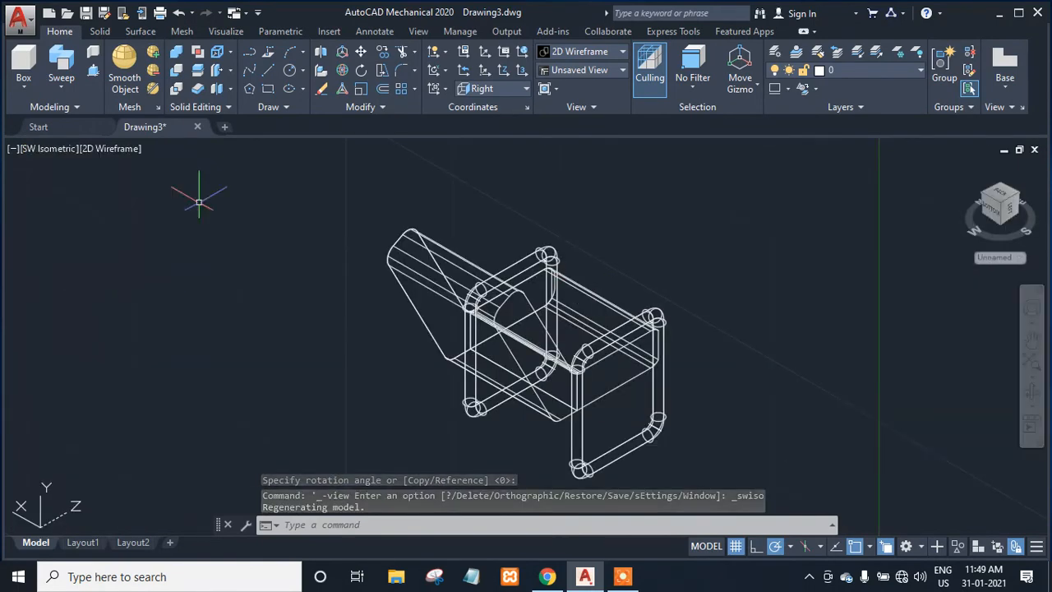
pyautogui.click(108, 150)
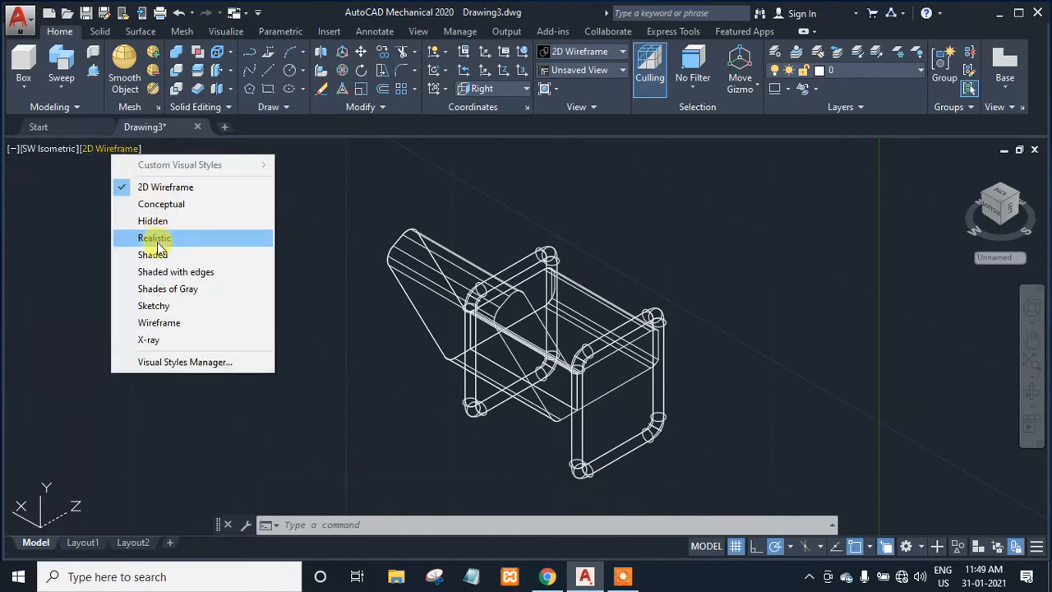
pyautogui.click(156, 238)
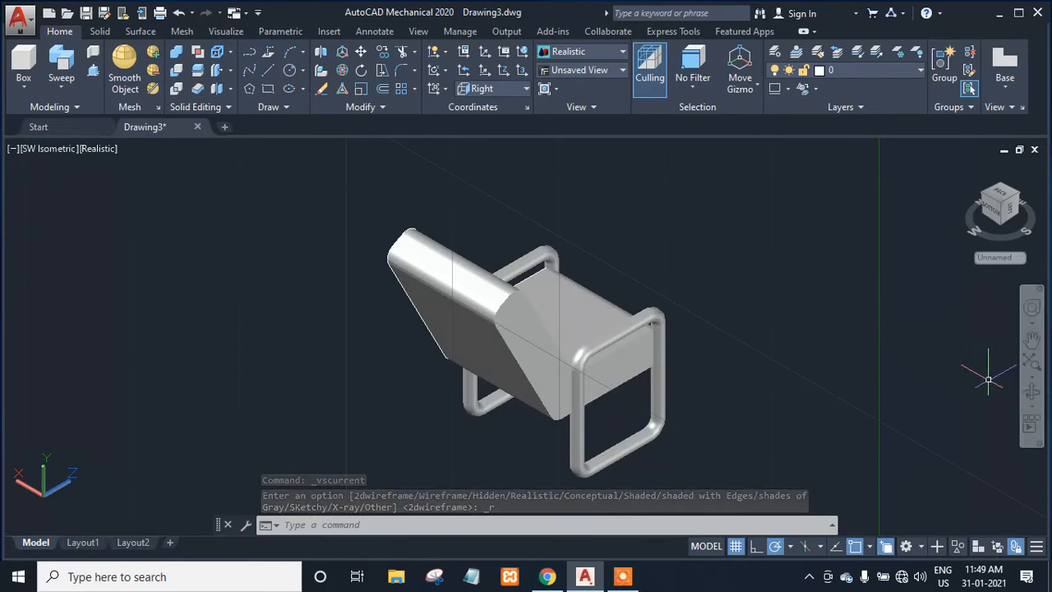
pyautogui.click(1029, 392)
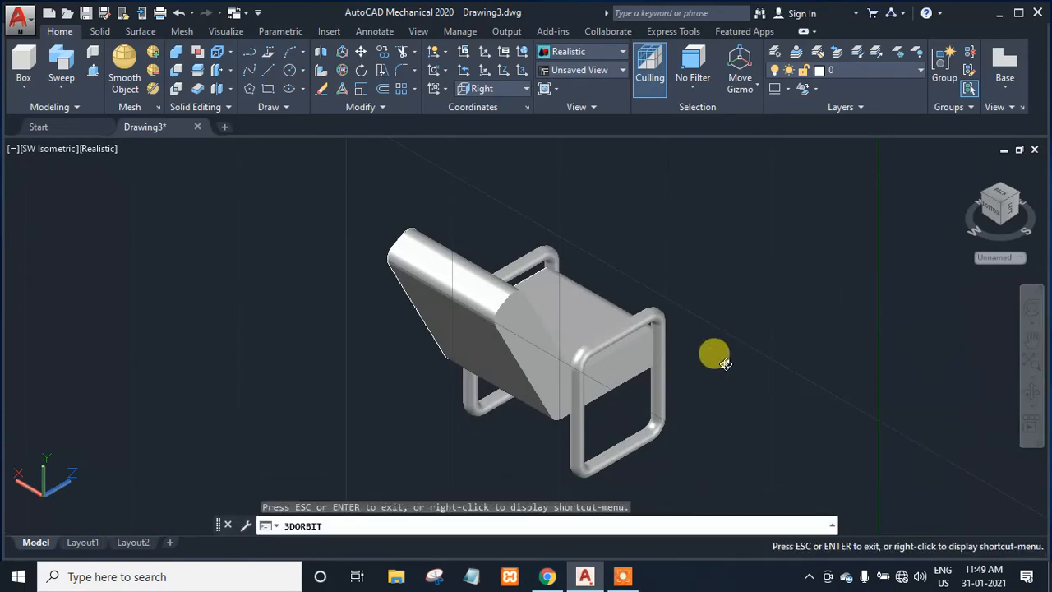
pyautogui.moveTo(681, 358); pyautogui.dragTo(493, 301)
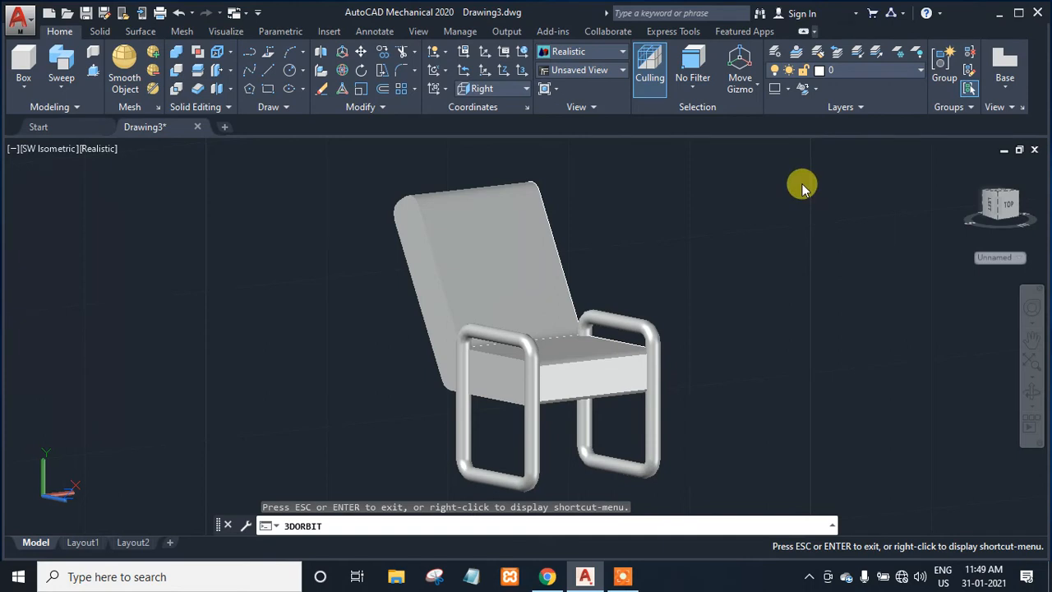
# - Collapse the ribbon to enlarge the drawing area around the chair
pyautogui.click(803, 31)
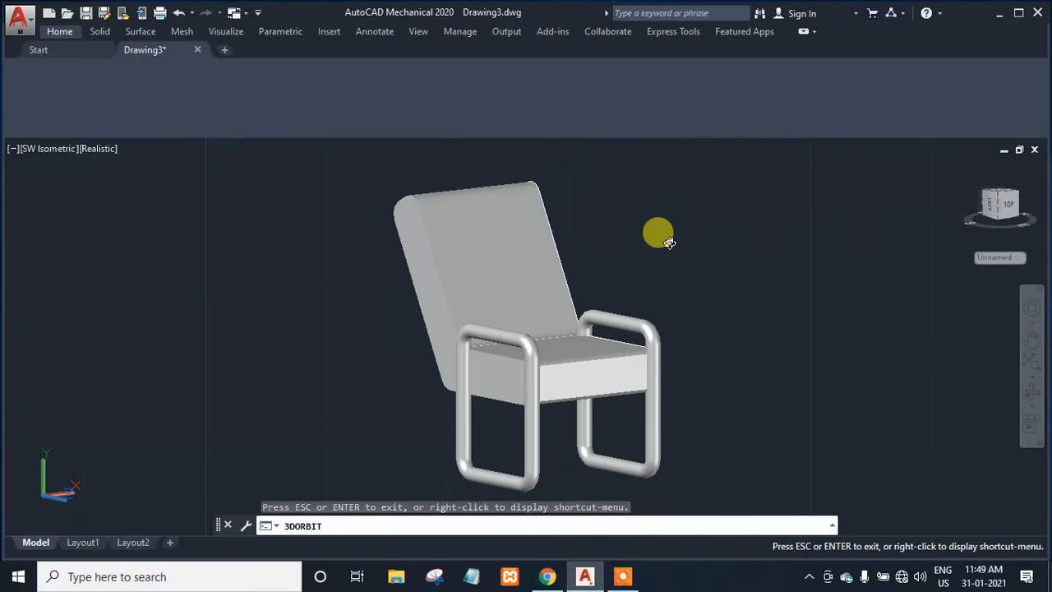
pyautogui.click(622, 579)
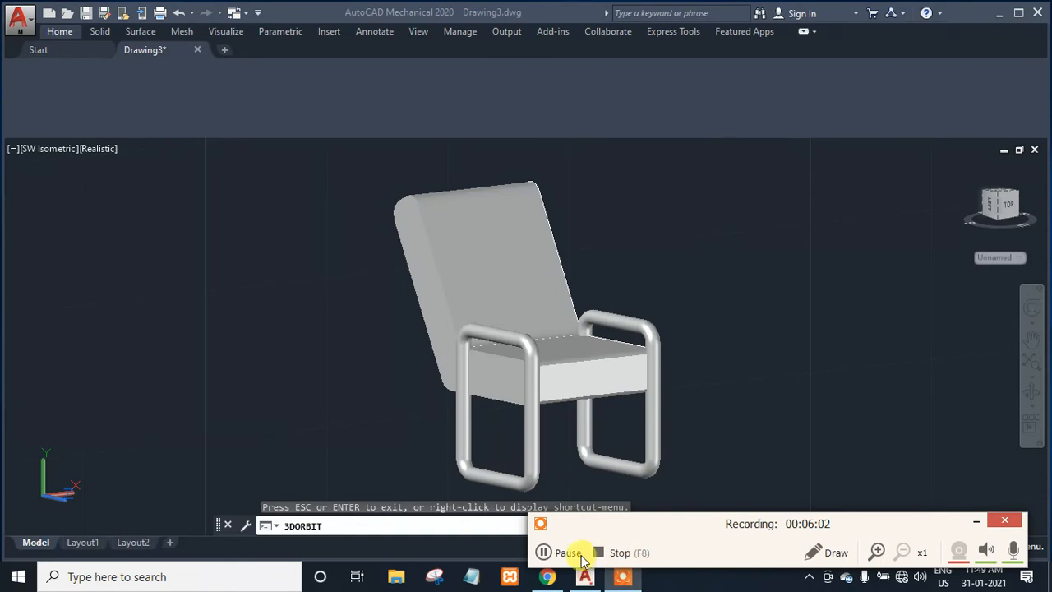
pyautogui.click(567, 552)
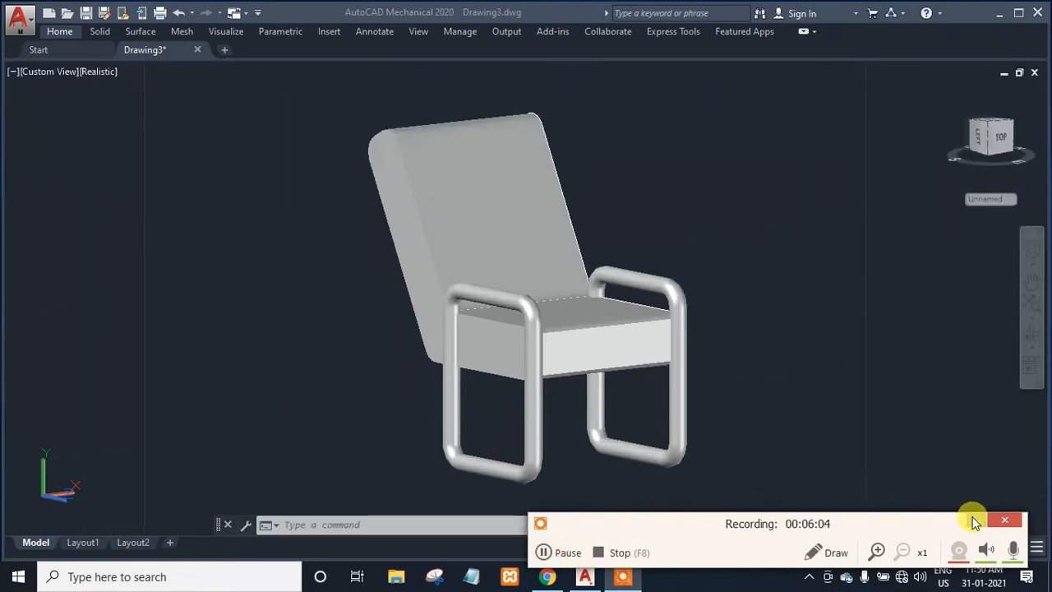
pyautogui.click(975, 521)
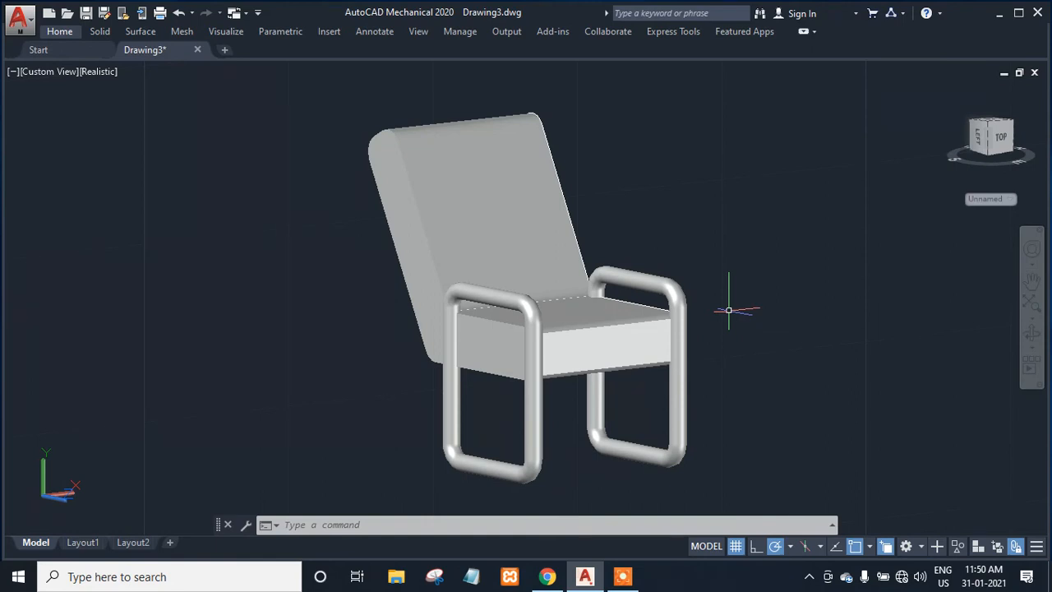
# - Open the materials browser and apply the Generic metal material "Al...in" (Metal: Fabricated) to both tube legs
pyautogui.write('MATERIALS')
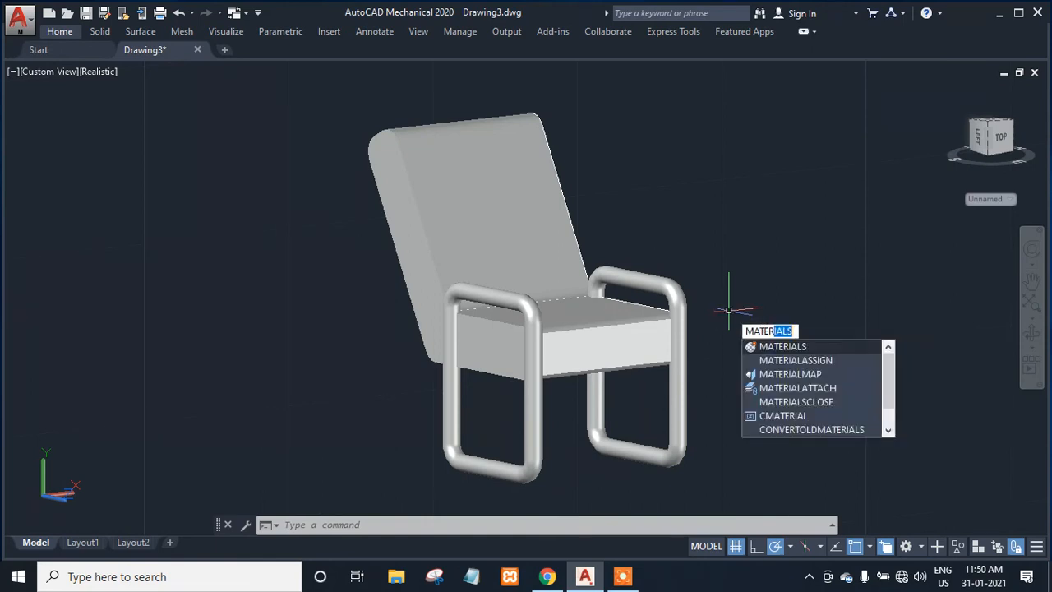
pyautogui.press('Return')
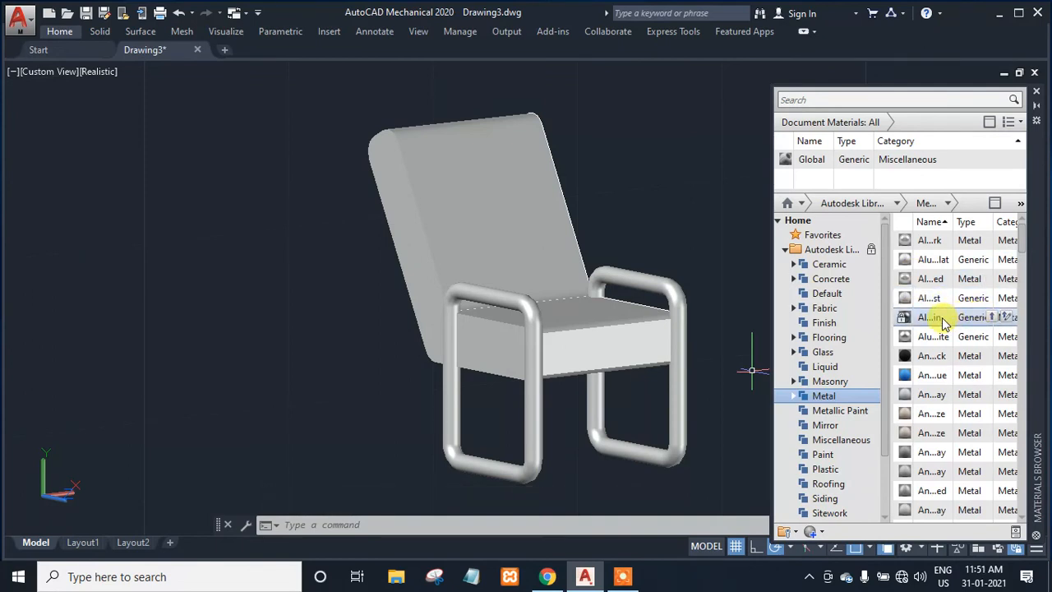
pyautogui.moveTo(687, 414); pyautogui.dragTo(682, 408)
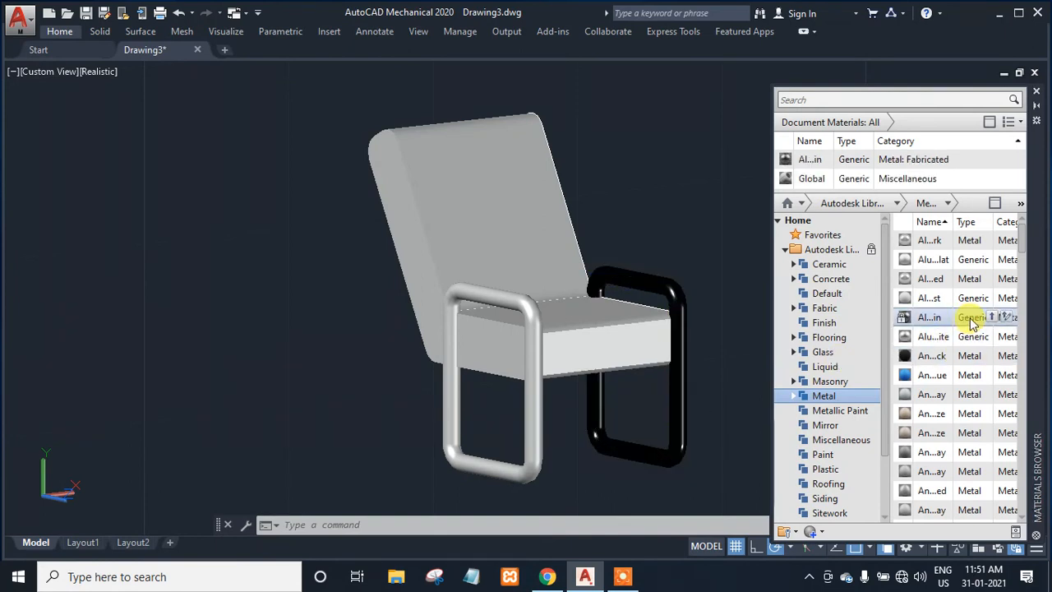
pyautogui.moveTo(972, 323); pyautogui.dragTo(530, 440)
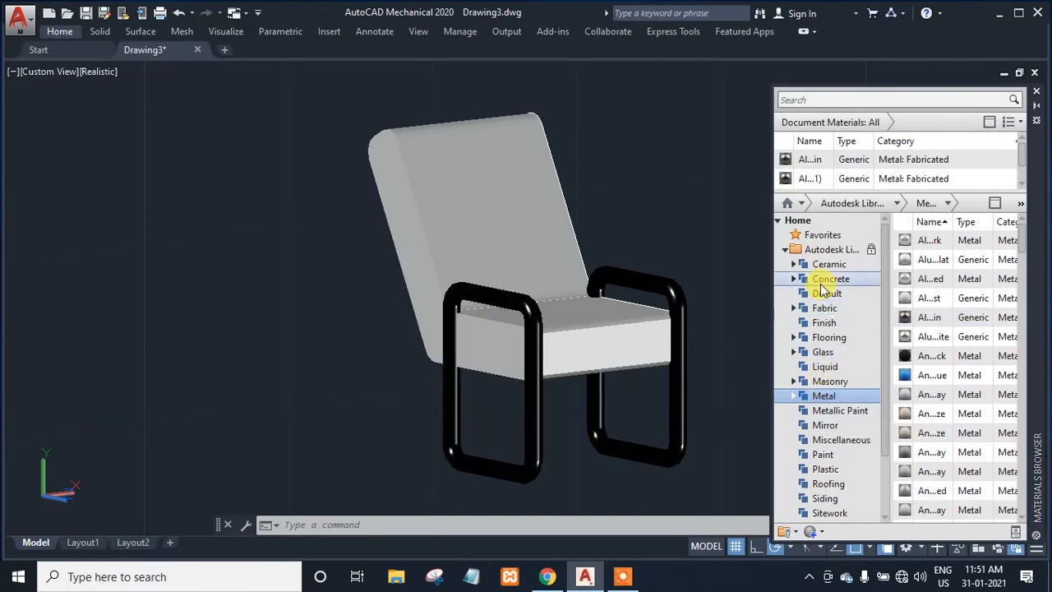
# - Show the Fabric category of the Autodesk material library
pyautogui.click(897, 205)
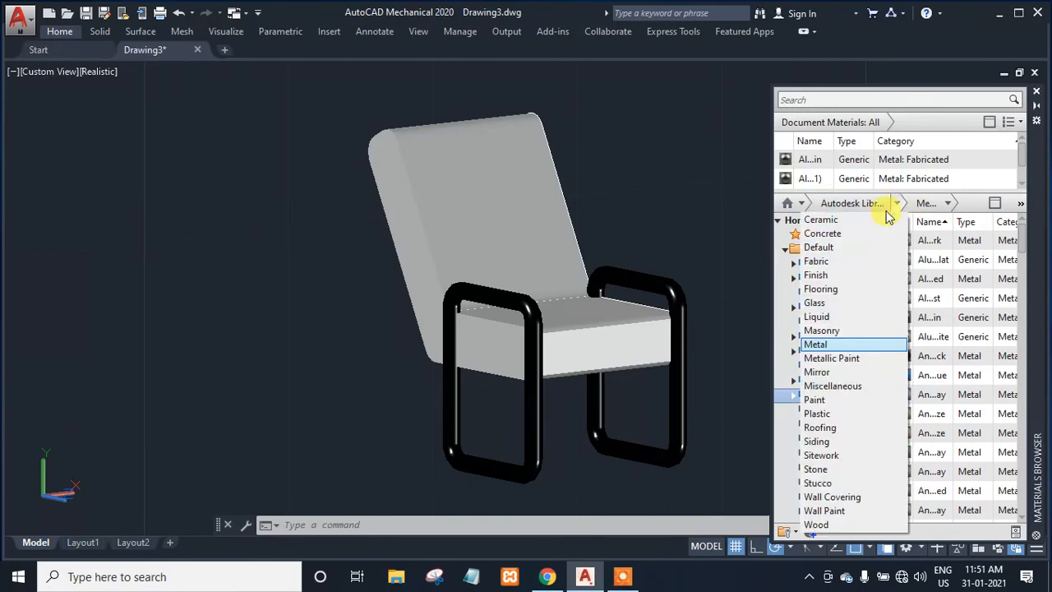
pyautogui.click(838, 263)
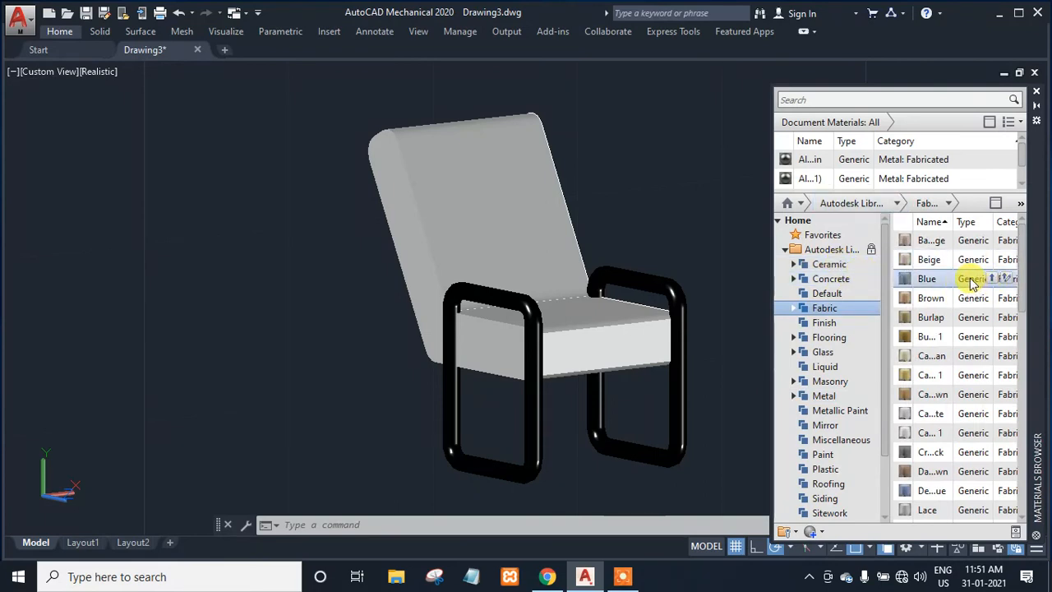
# - Try the Blue and Brown leather fabric materials on the chair's backrest
pyautogui.moveTo(972, 281); pyautogui.dragTo(488, 195)
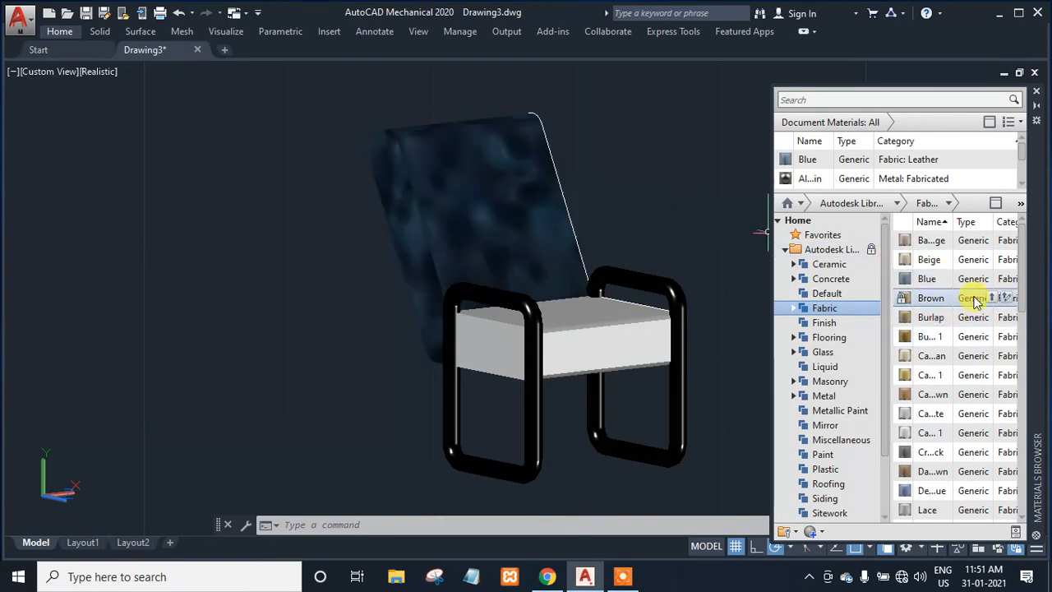
pyautogui.moveTo(976, 302); pyautogui.dragTo(633, 233)
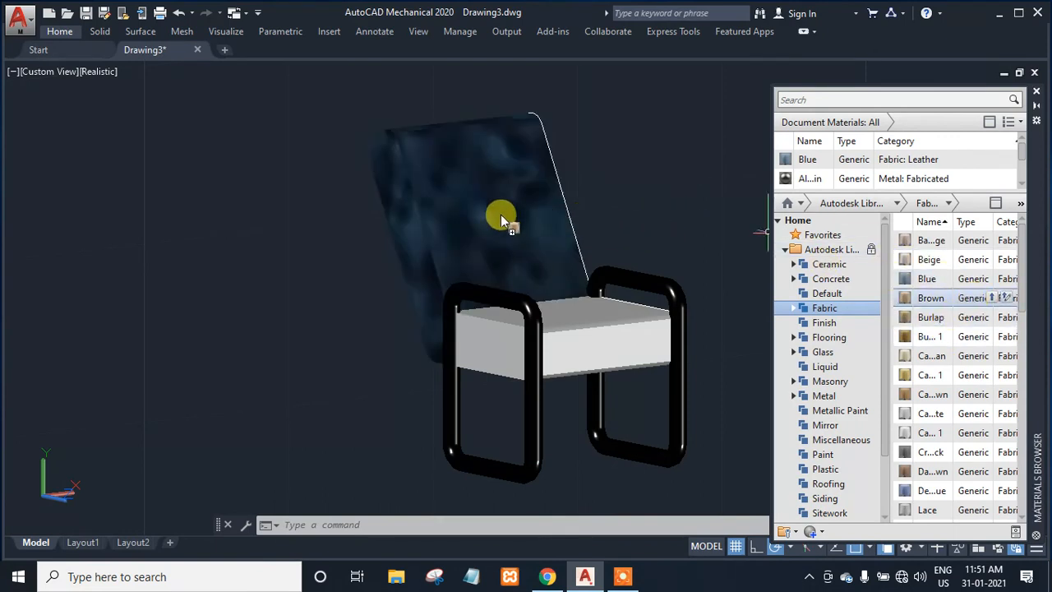
pyautogui.moveTo(500, 215); pyautogui.dragTo(518, 215)
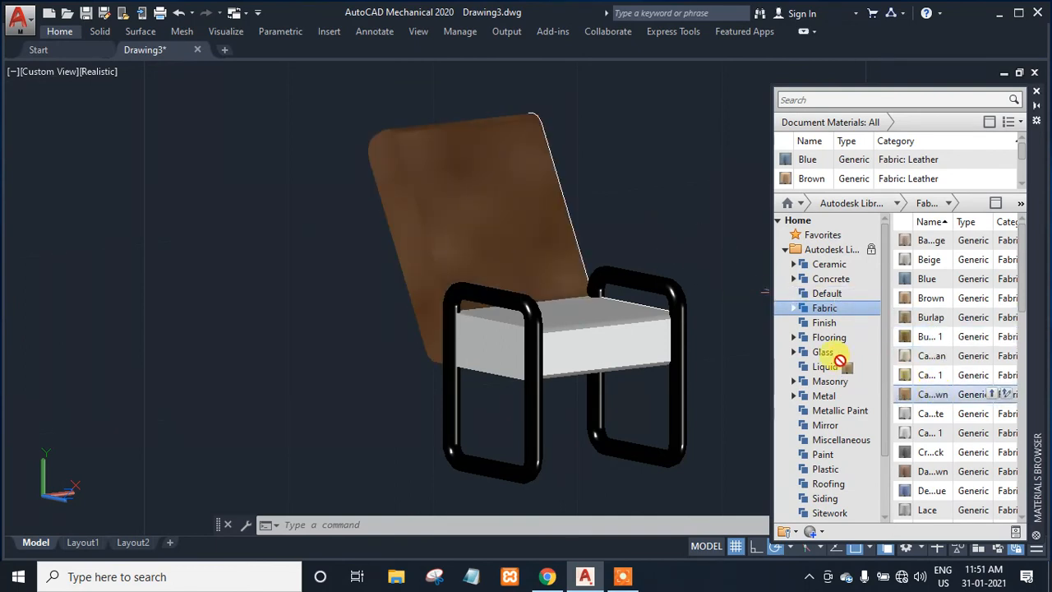
# - Apply the Fabric material "Ca...wn" to the backrest and the seat, and close the materials browser
pyautogui.moveTo(551, 264); pyautogui.dragTo(575, 207)
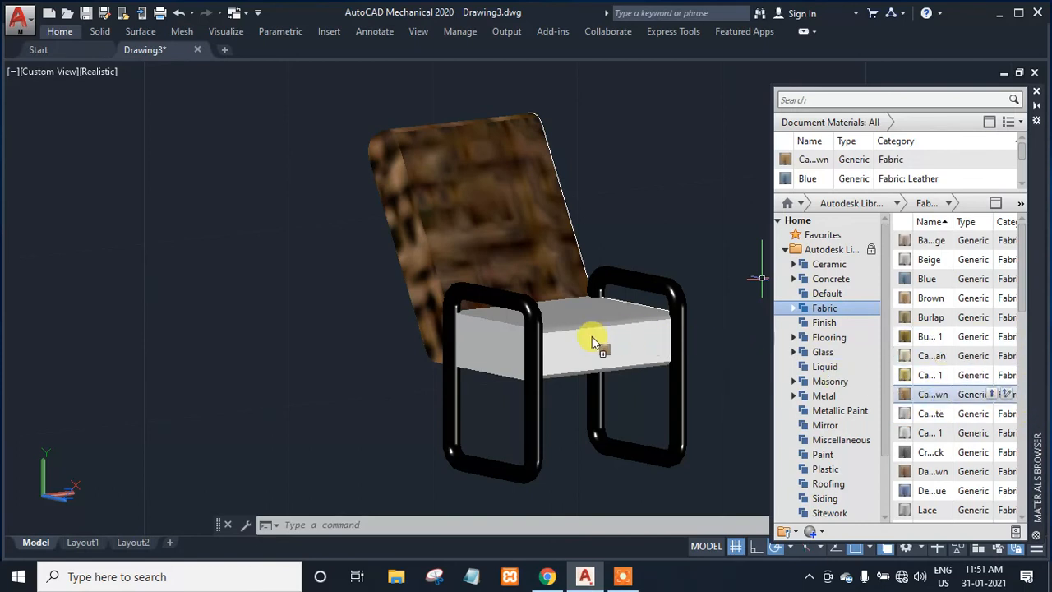
pyautogui.moveTo(593, 341); pyautogui.dragTo(594, 335)
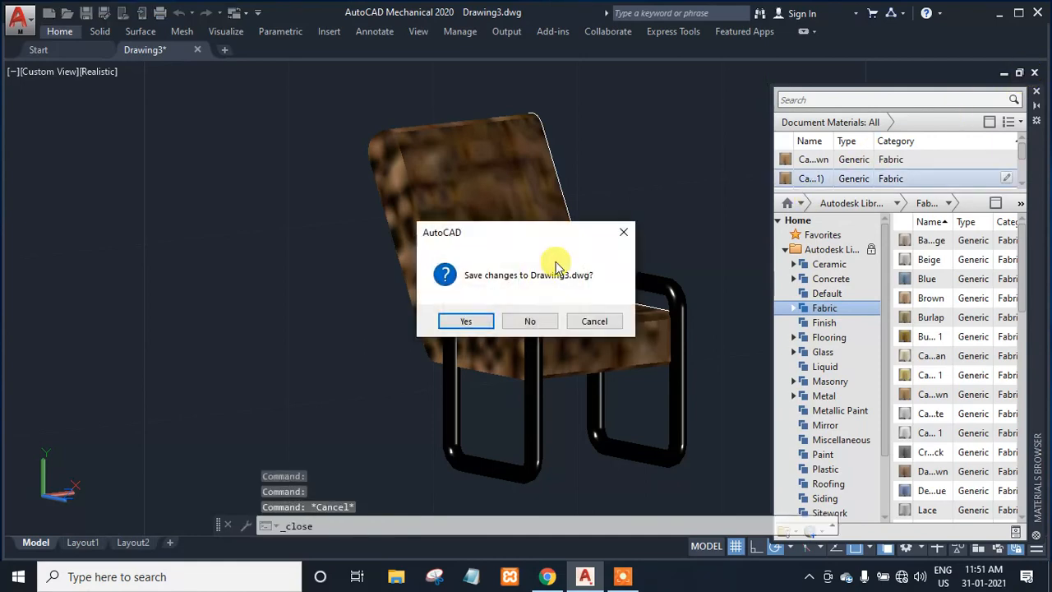
pyautogui.click(588, 326)
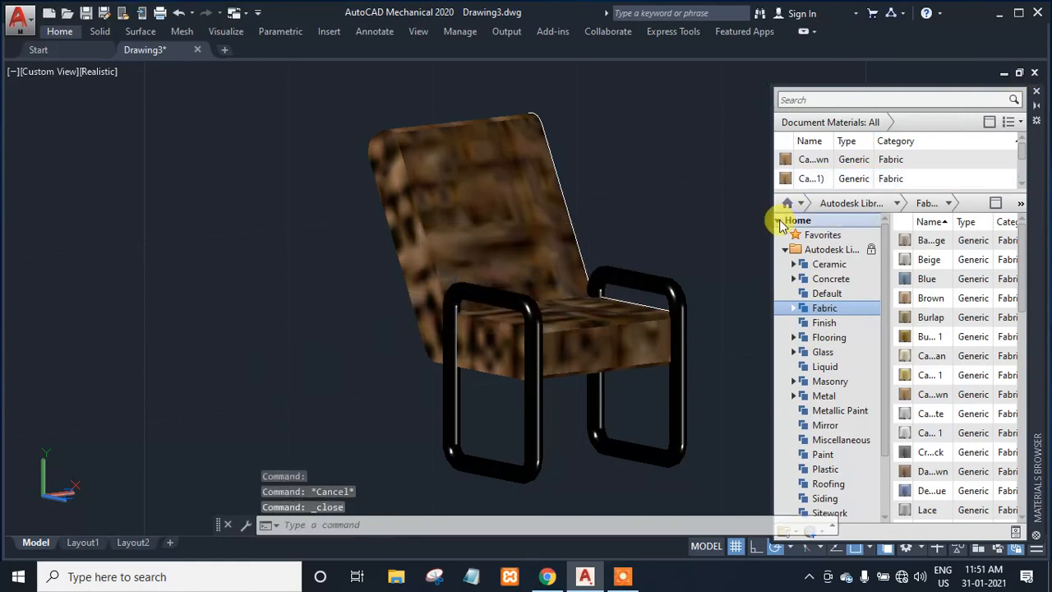
pyautogui.click(1038, 92)
# - Erase the leftover profile polyline outlining the side of the chair's seat and backrest
pyautogui.click(1027, 325)
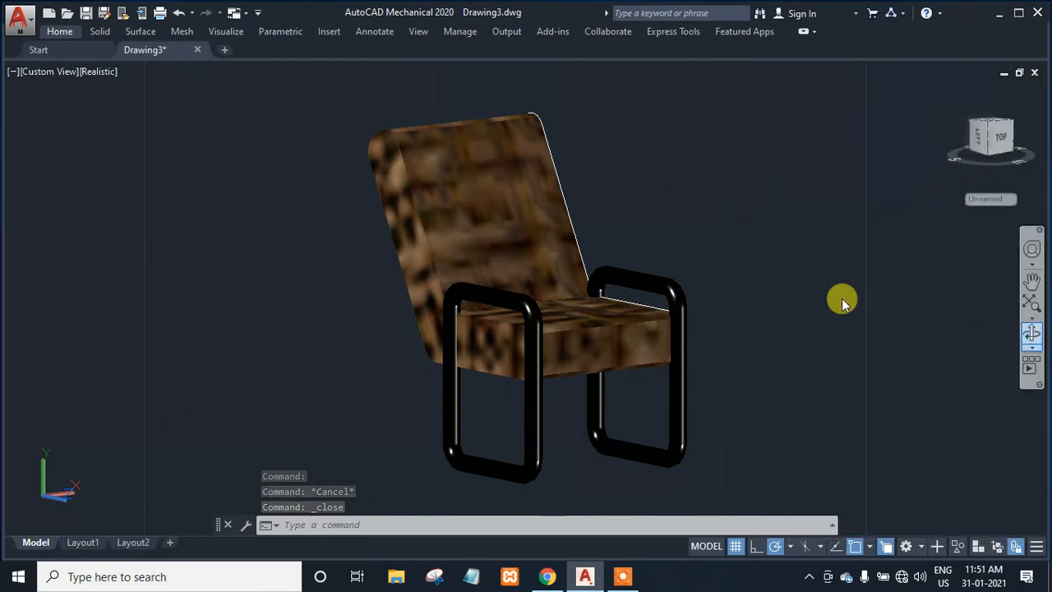
pyautogui.moveTo(840, 298); pyautogui.dragTo(571, 333)
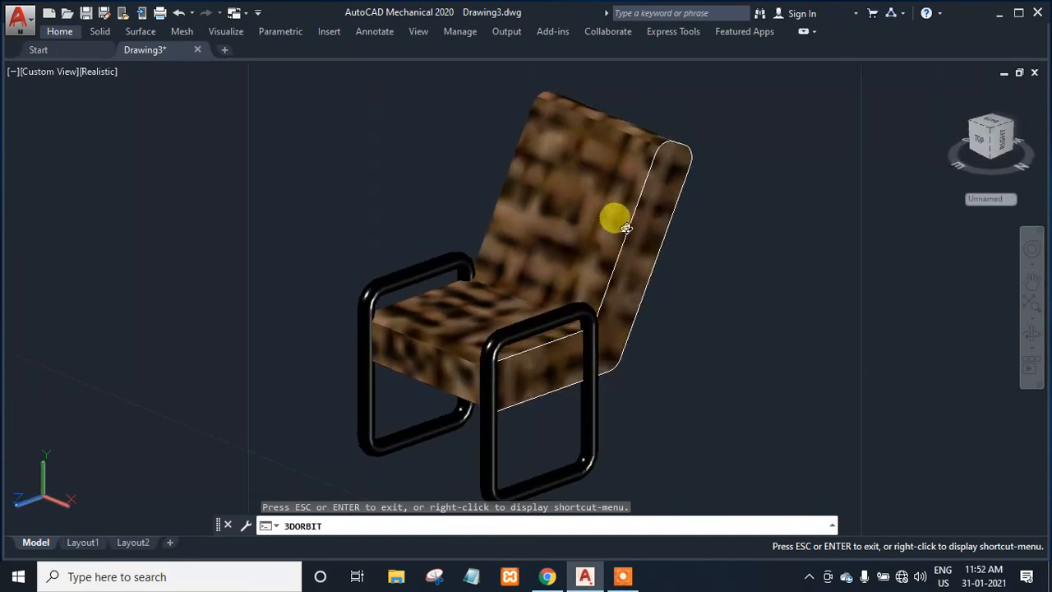
pyautogui.press('Escape')
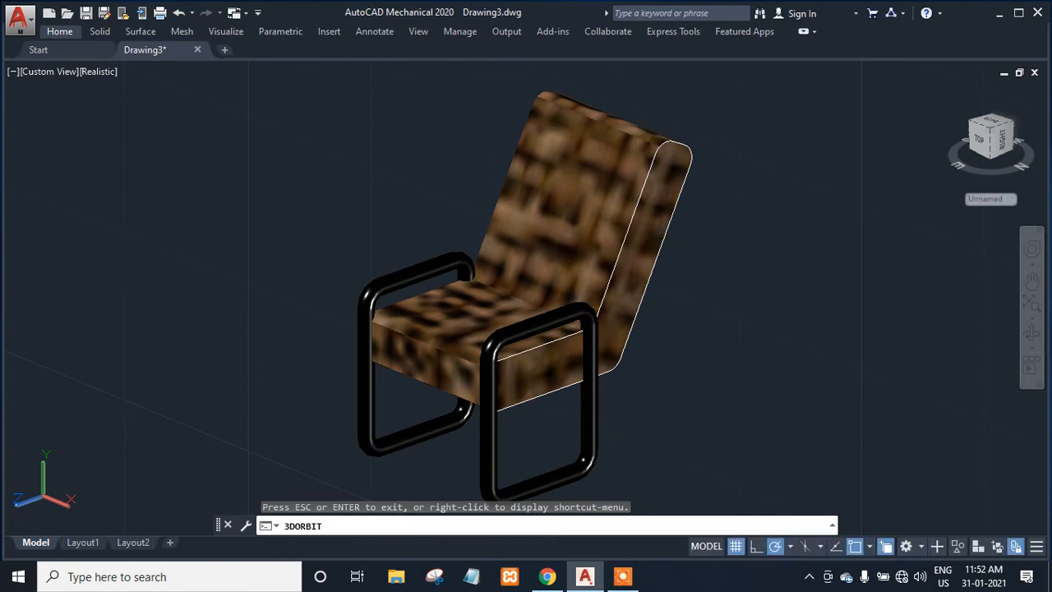
pyautogui.click(639, 207)
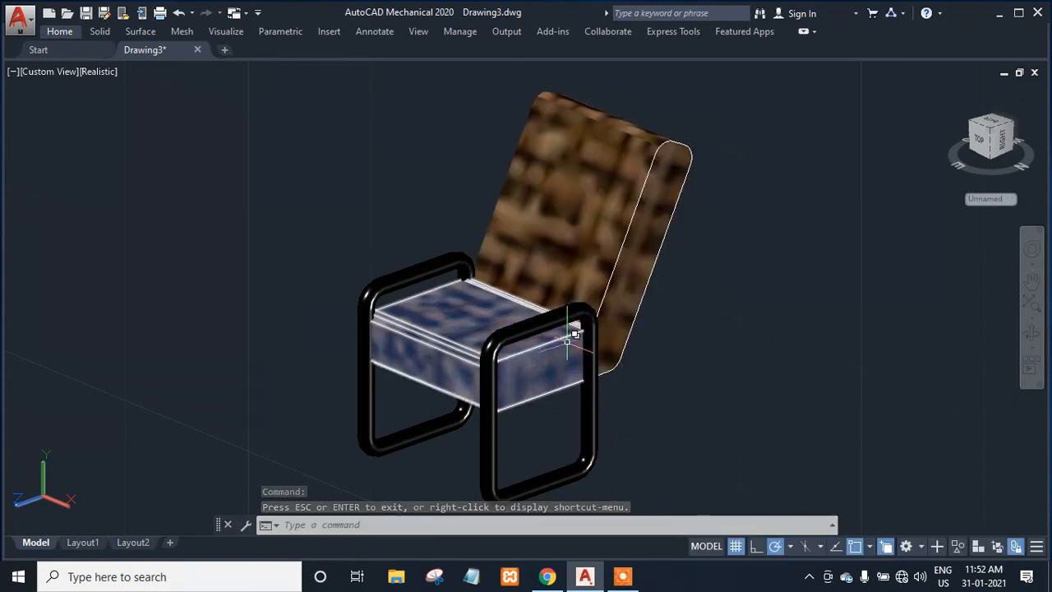
pyautogui.click(609, 278)
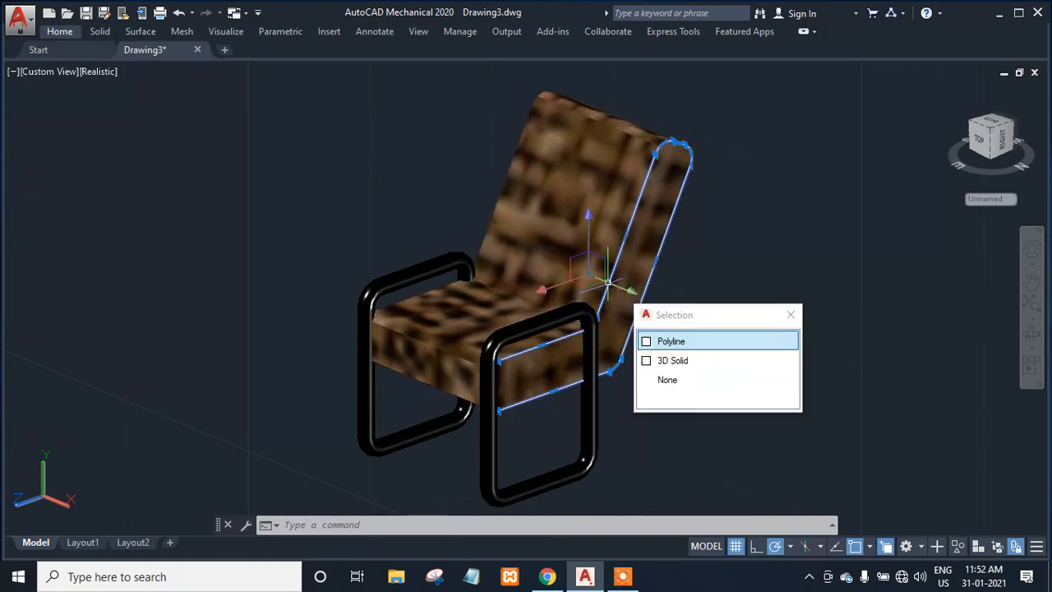
pyautogui.click(670, 341)
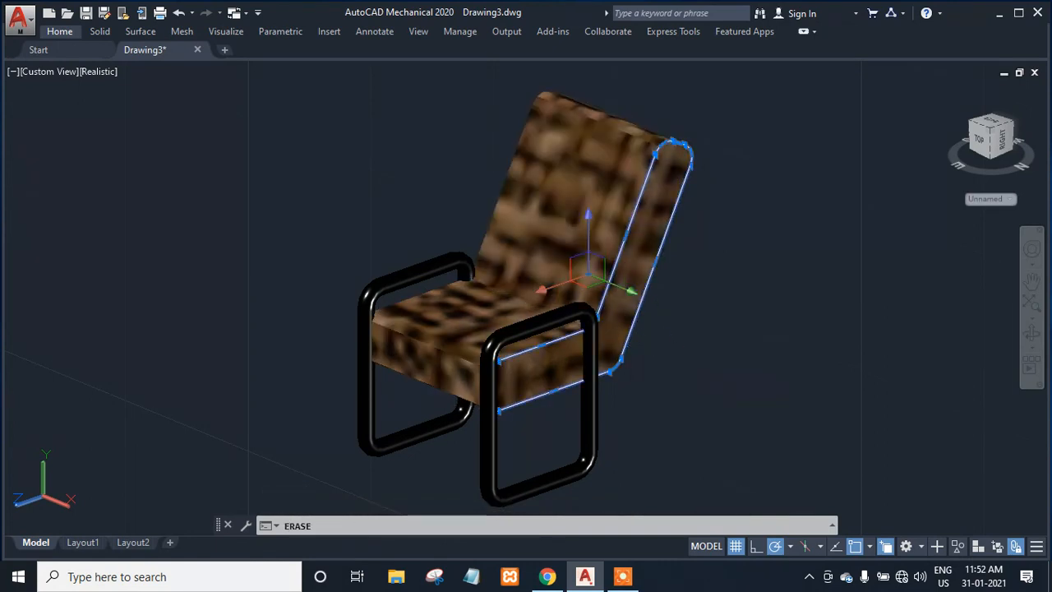
pyautogui.press('Delete')
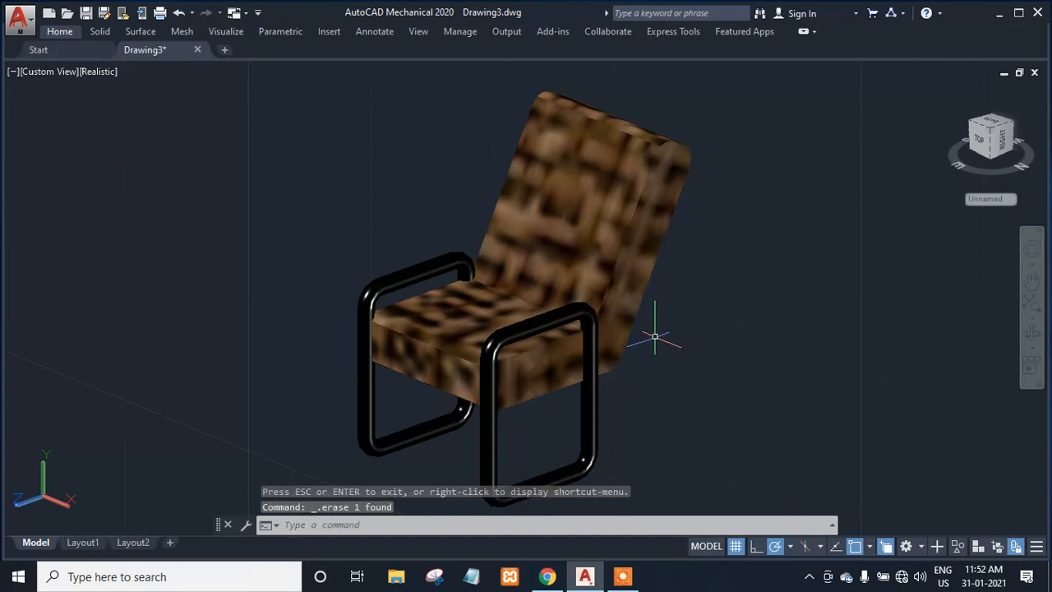
# - Orbit around the textured chair to examine it from the front
pyautogui.click(1027, 334)
pyautogui.moveTo(580, 361); pyautogui.dragTo(698, 351)
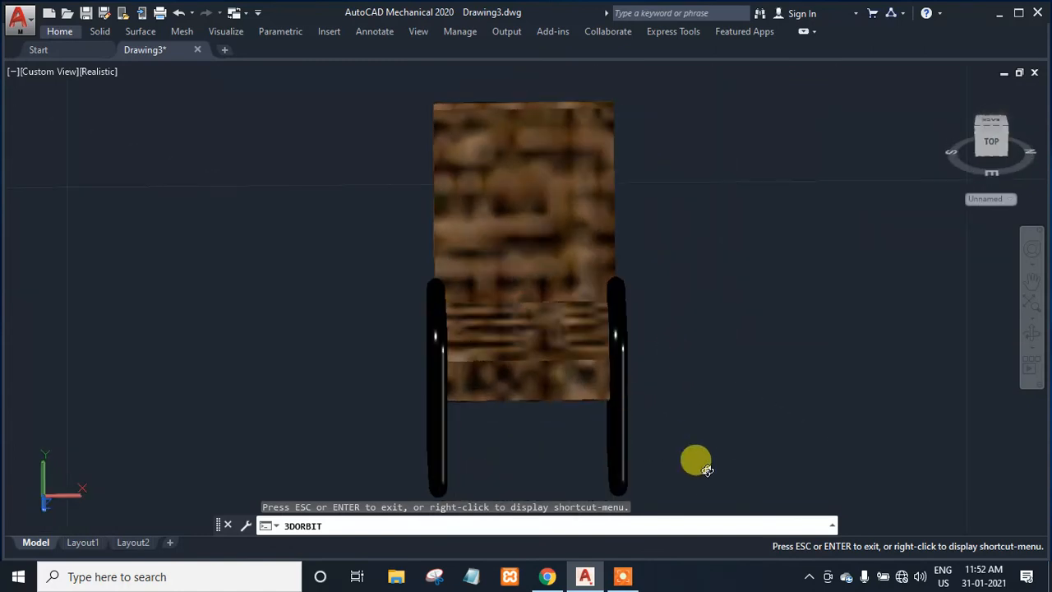